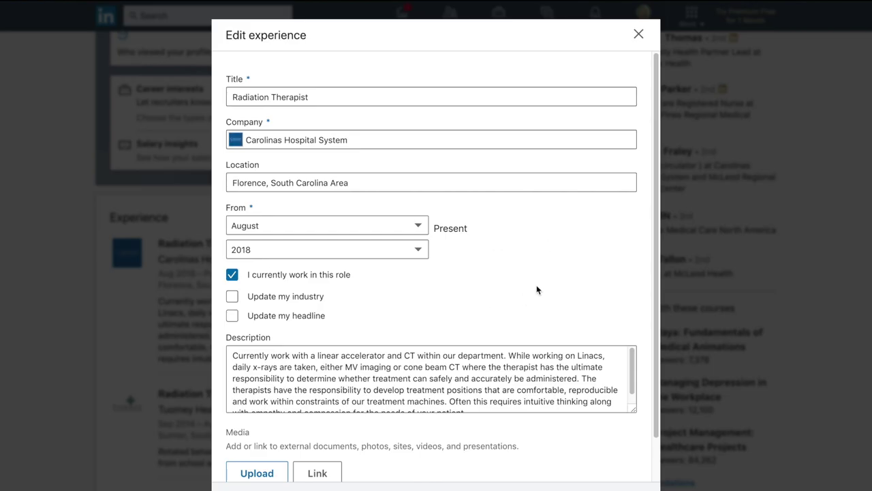
# - Scroll to the education entry, open it for editing, and expand the About summary to full text
pyautogui.scroll(-1, 544, 281)
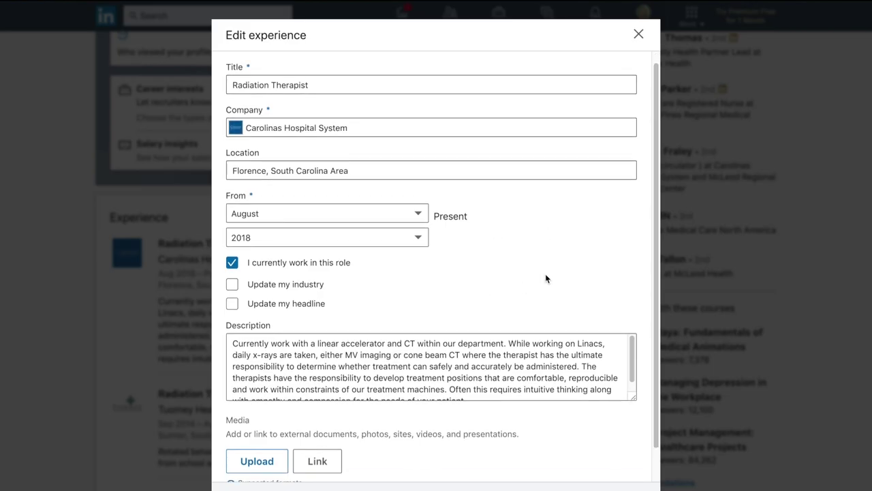
pyautogui.scroll(-2, 545, 278)
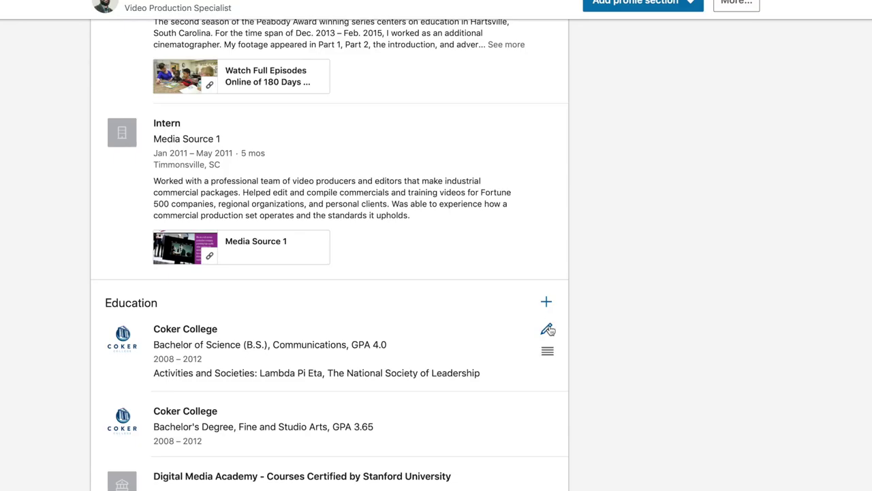
pyautogui.click(548, 329)
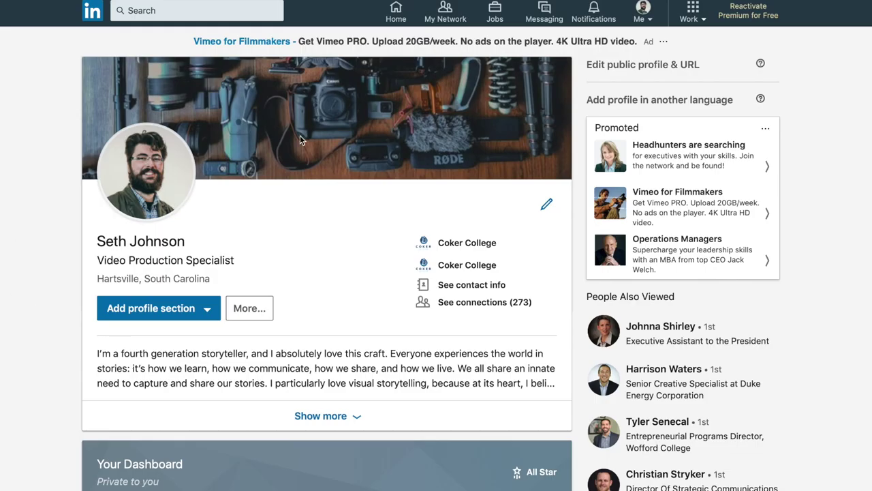
pyautogui.click(353, 424)
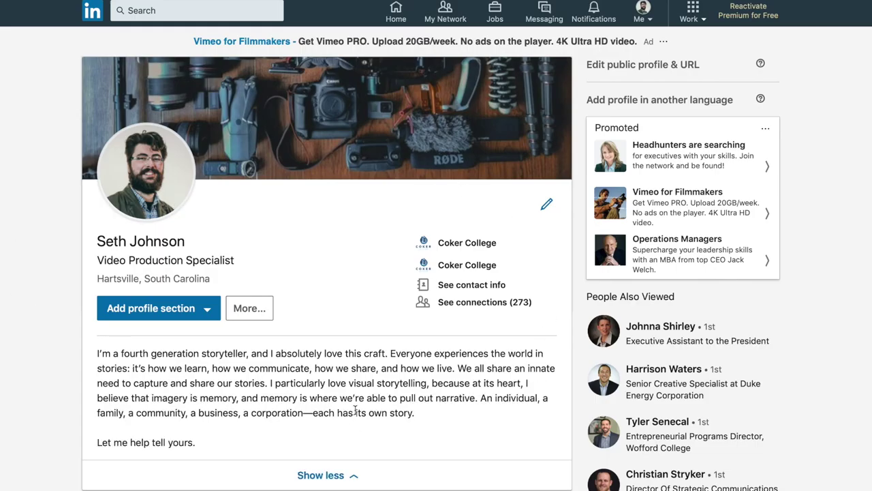
pyautogui.scroll(-1, 450, 400)
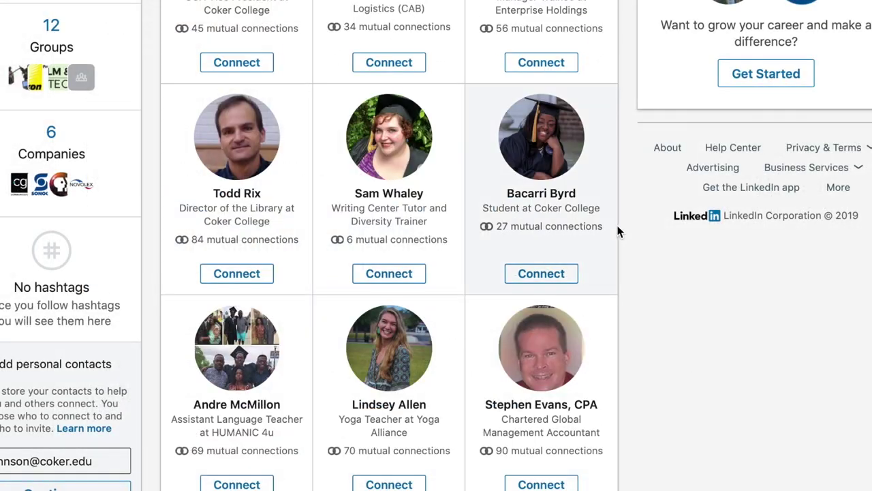
# - Scroll down through the People you may know suggestions on My Network
pyautogui.scroll(-3, 623, 212)
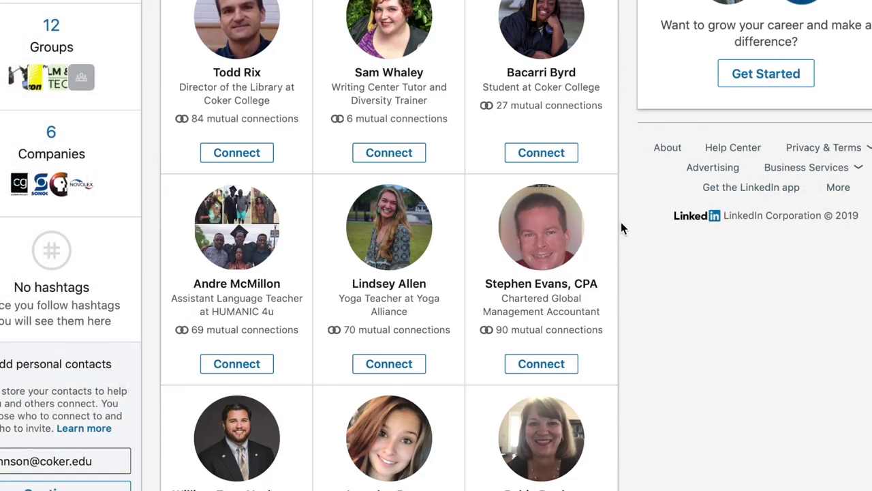
pyautogui.scroll(-3, 635, 243)
pyautogui.scroll(-5, 640, 344)
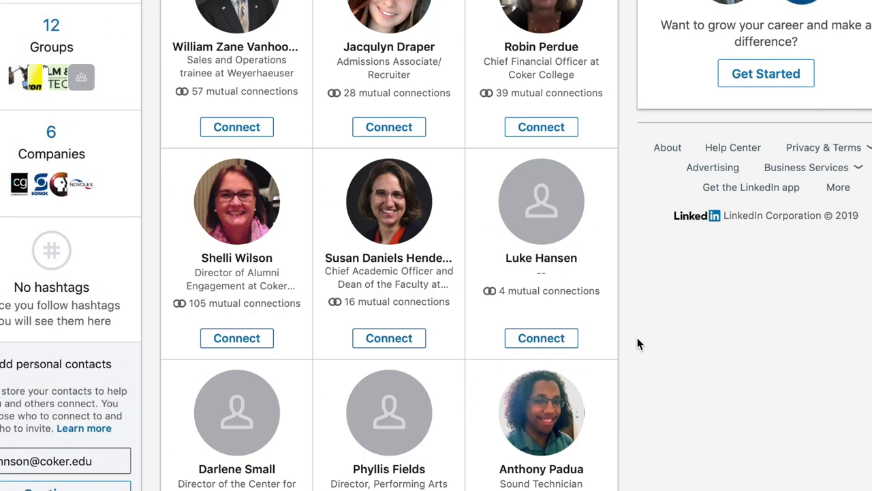
pyautogui.scroll(-6, 437, 330)
pyautogui.scroll(-2, 310, 320)
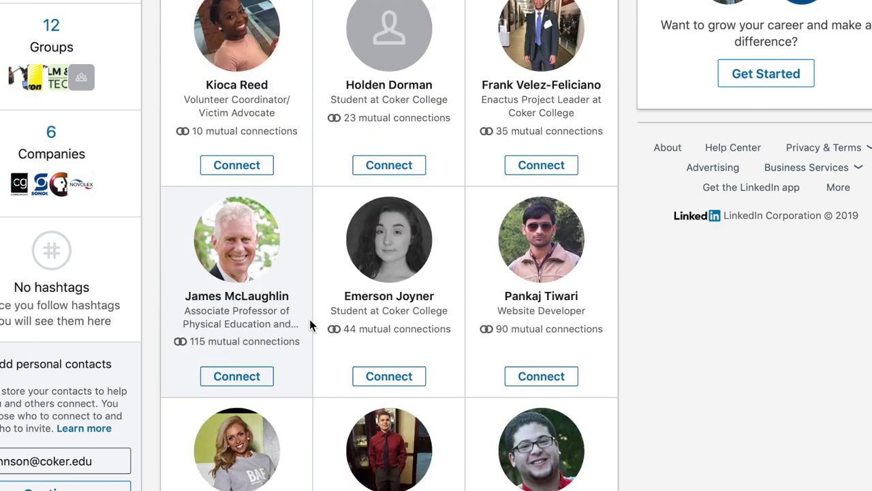
pyautogui.scroll(-3, 550, 335)
pyautogui.scroll(-2, 695, 317)
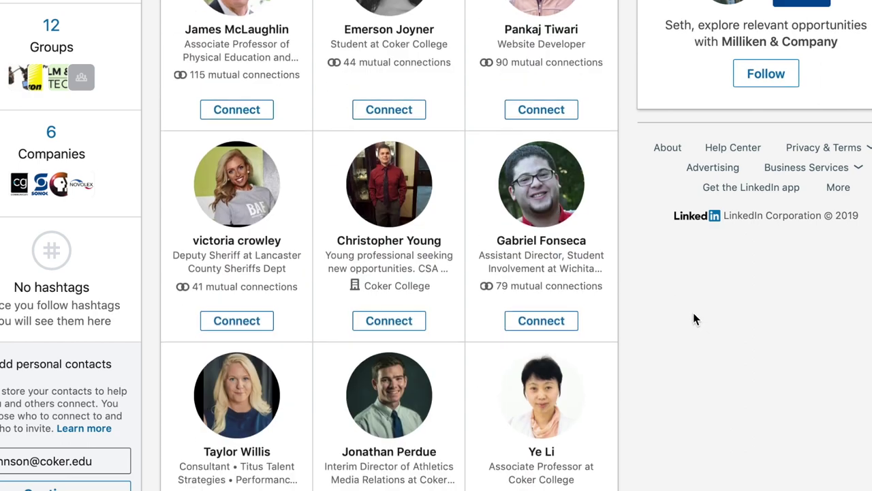
pyautogui.scroll(-3, 694, 314)
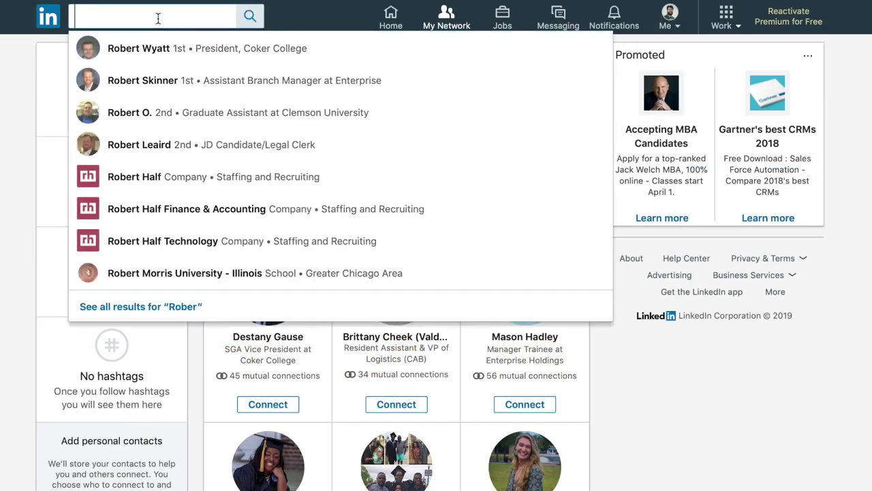
# - Search 'Robert' to open the Coker College president's profile, then scroll more suggested connections
pyautogui.write('Rober')
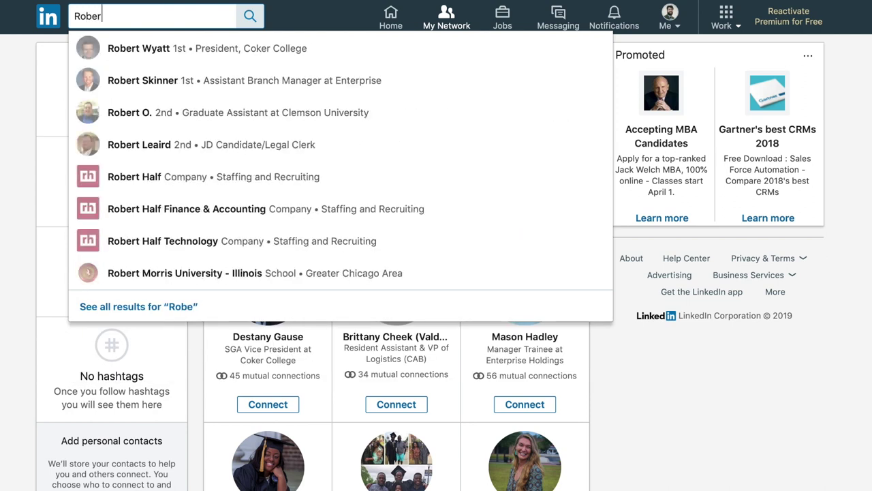
pyautogui.write('t')
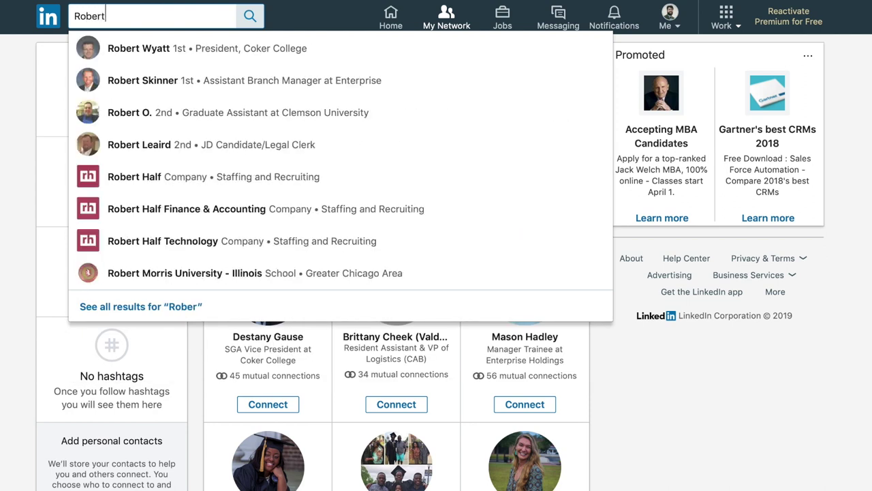
pyautogui.click(164, 48)
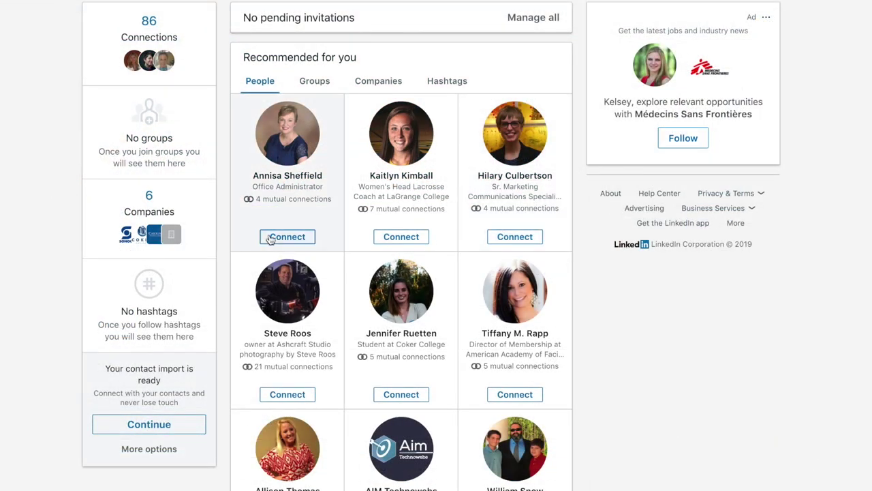
pyautogui.scroll(-3, 271, 239)
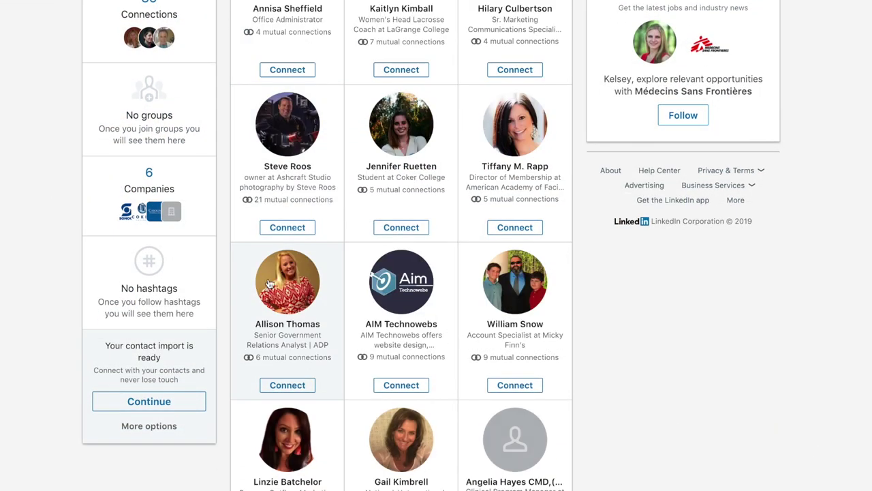
pyautogui.scroll(-3, 612, 345)
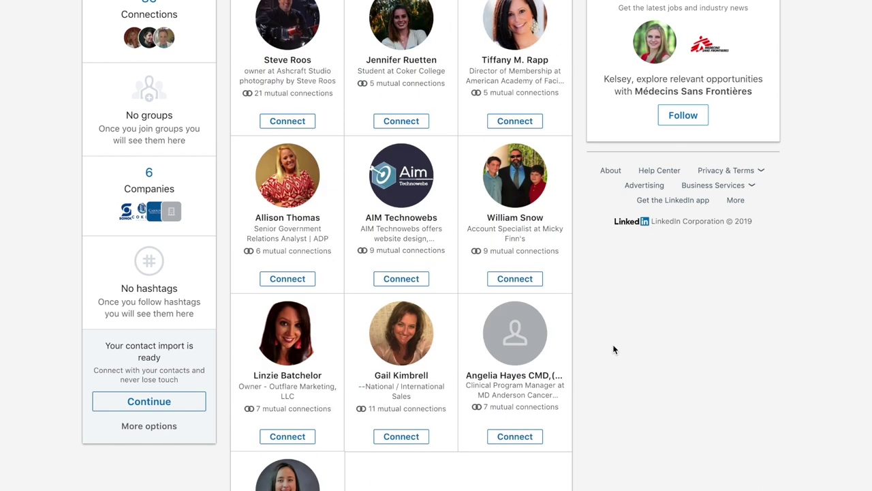
pyautogui.scroll(-2, 145, 361)
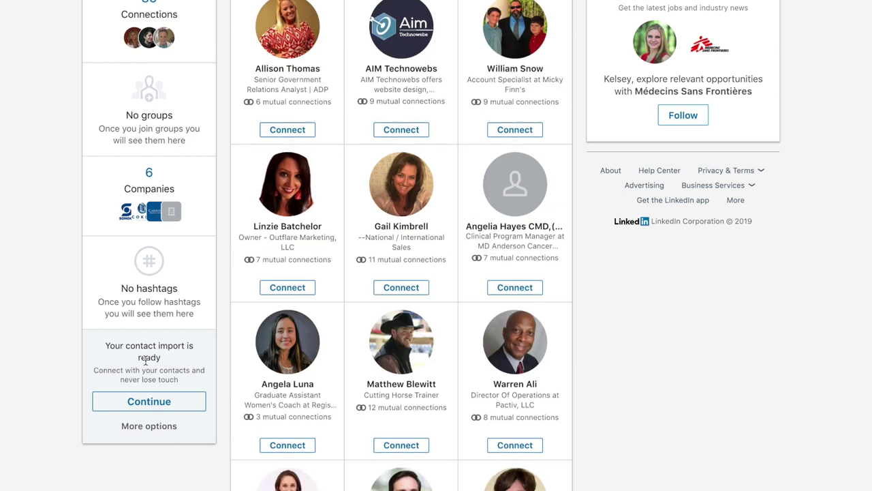
pyautogui.scroll(-3, 512, 407)
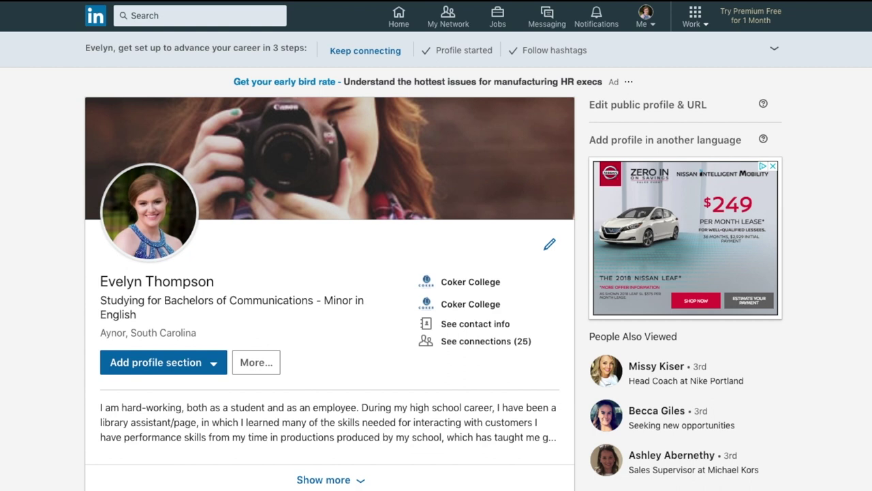
# - Go to Settings & Privacy from the Me menu and scroll to How others see your LinkedIn activity
pyautogui.click(646, 24)
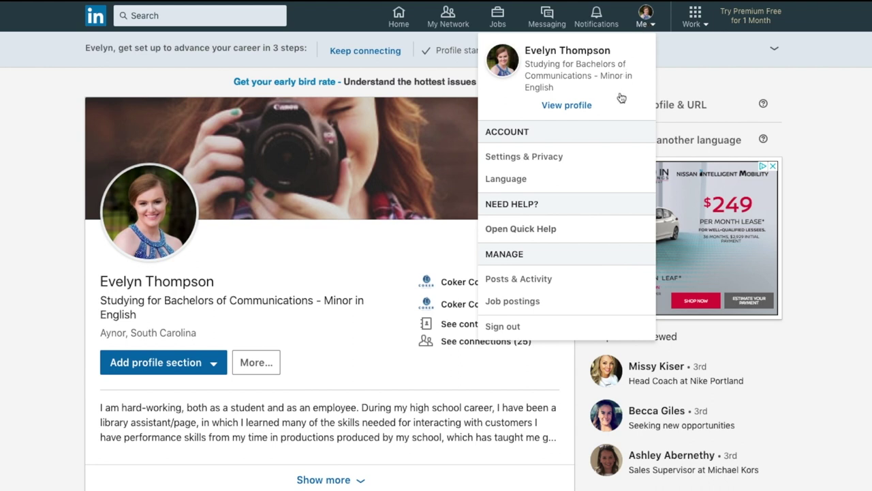
pyautogui.click(549, 159)
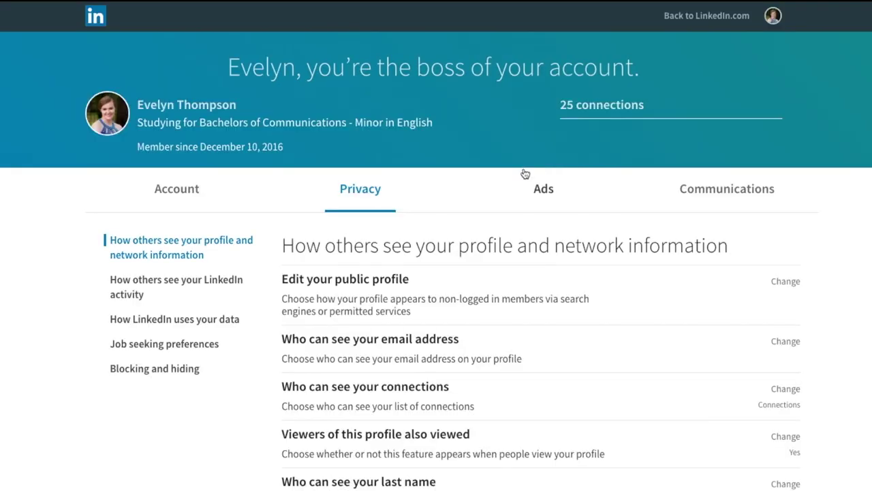
pyautogui.scroll(-7, 525, 174)
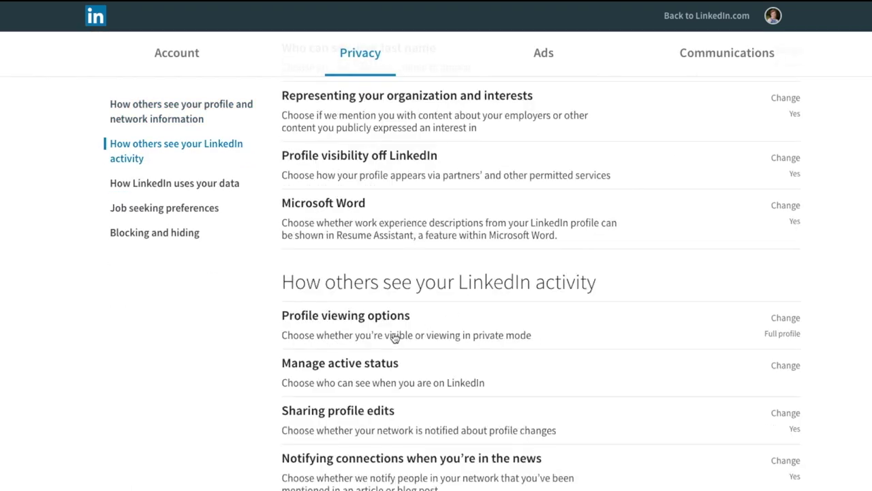
pyautogui.scroll(-1, 394, 338)
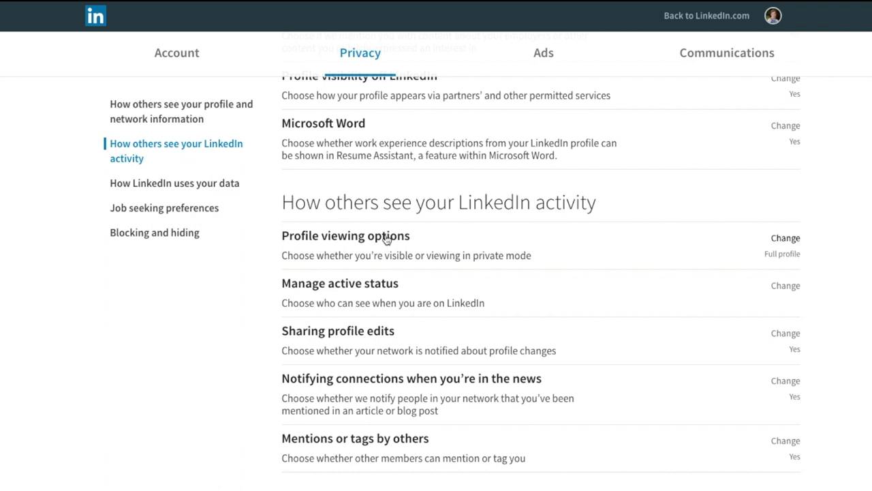
# - Set profile viewing options to Private mode (Anonymous LinkedIn Member)
pyautogui.click(386, 240)
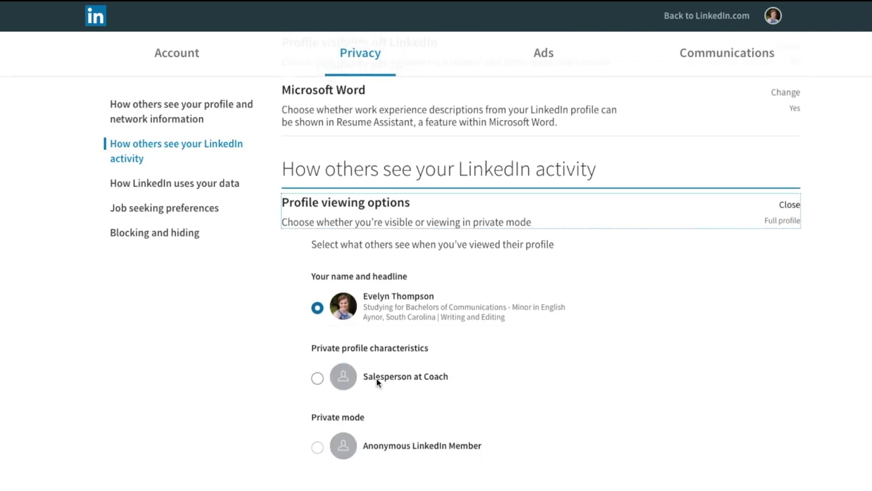
pyautogui.click(376, 378)
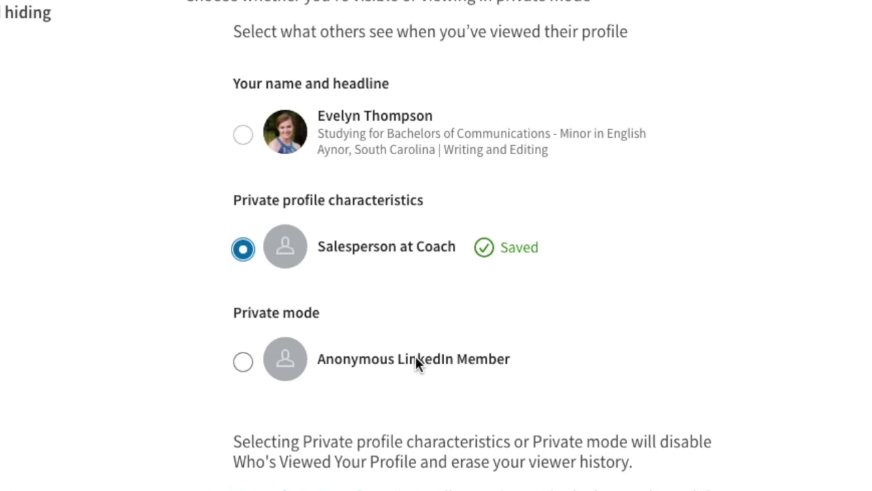
pyautogui.click(409, 364)
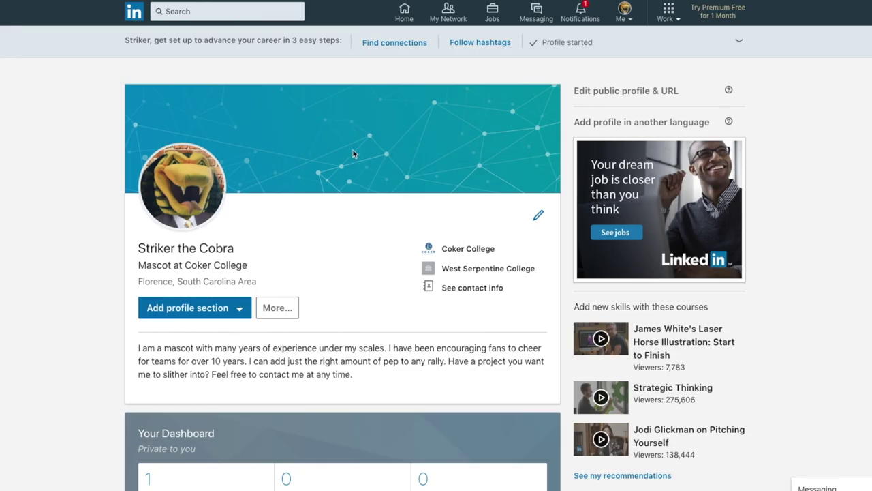
# - Scroll through the 'Smith' people search results to find someone to invite
pyautogui.scroll(-8, 413, 338)
pyautogui.scroll(-3, 417, 340)
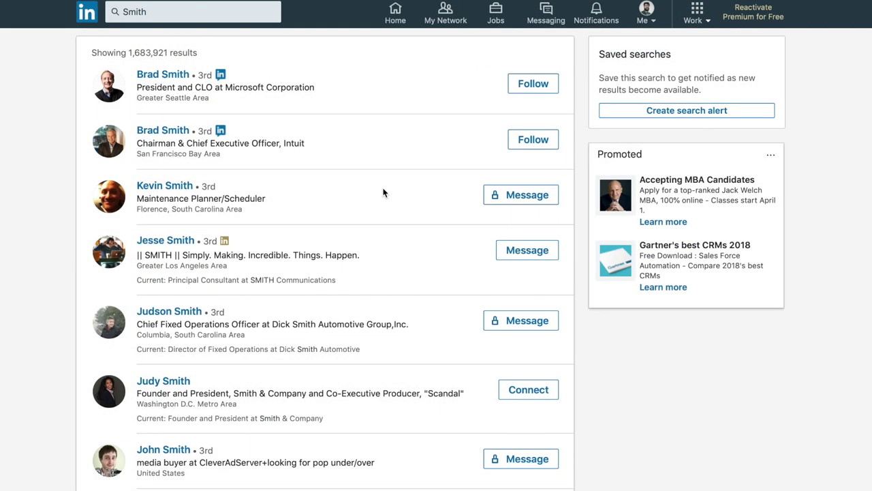
pyautogui.scroll(-1, 383, 193)
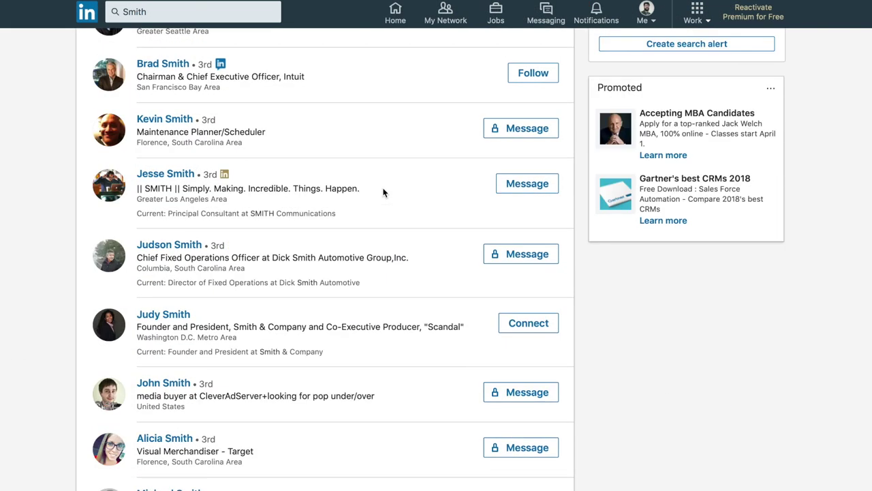
pyautogui.scroll(-1, 383, 192)
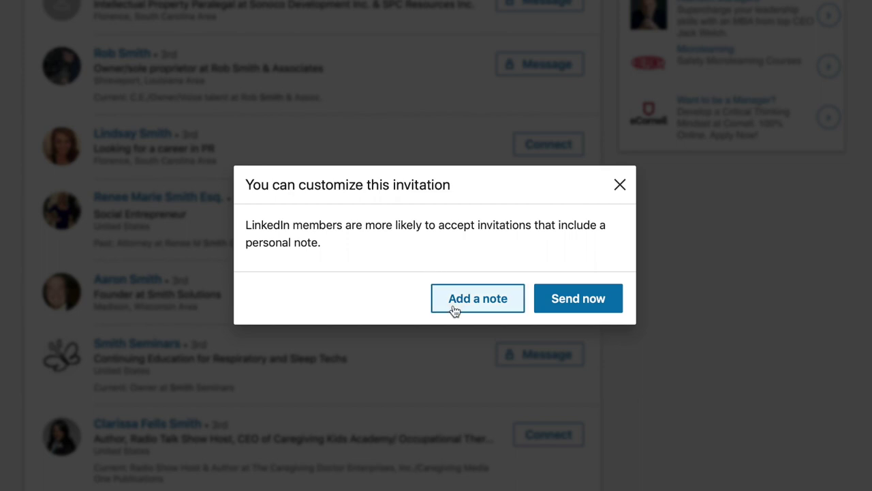
# - Add a note greeting the recipient, praising their Columbia conference talk on cobra studies, with a 'Cheers' sign-off
pyautogui.click(454, 308)
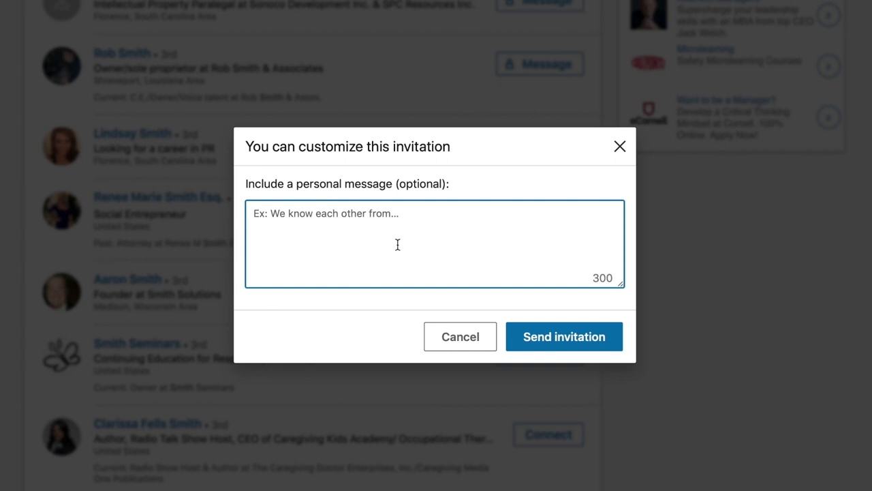
pyautogui.write('Hello Mr. Smith,')
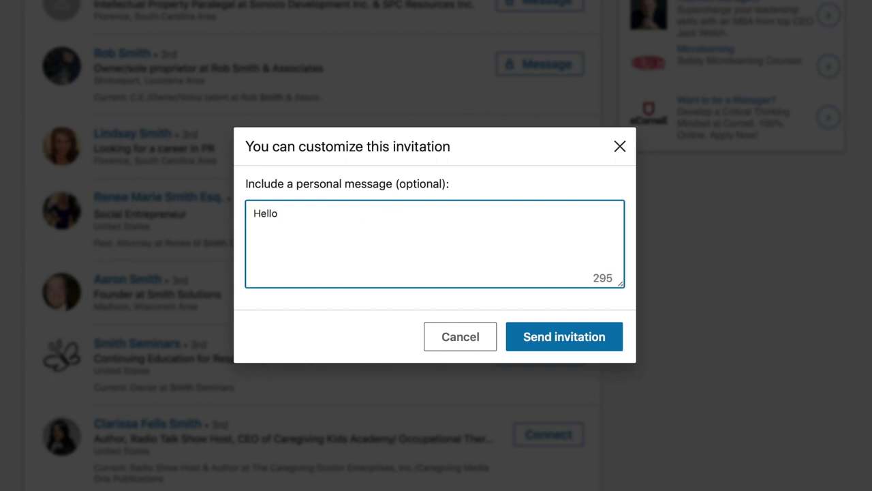
pyautogui.press('Return')
pyautogui.press('Return')
pyautogui.write('I recently sa')
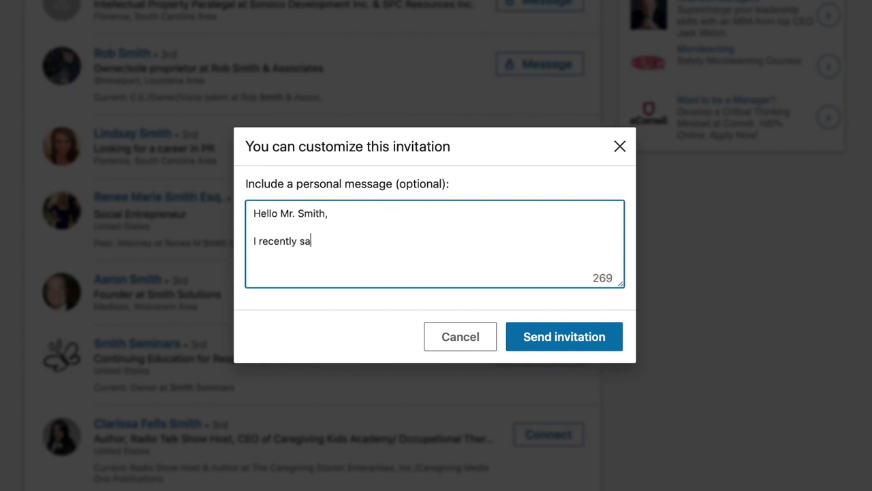
pyautogui.write('w you speak at a conference in Co')
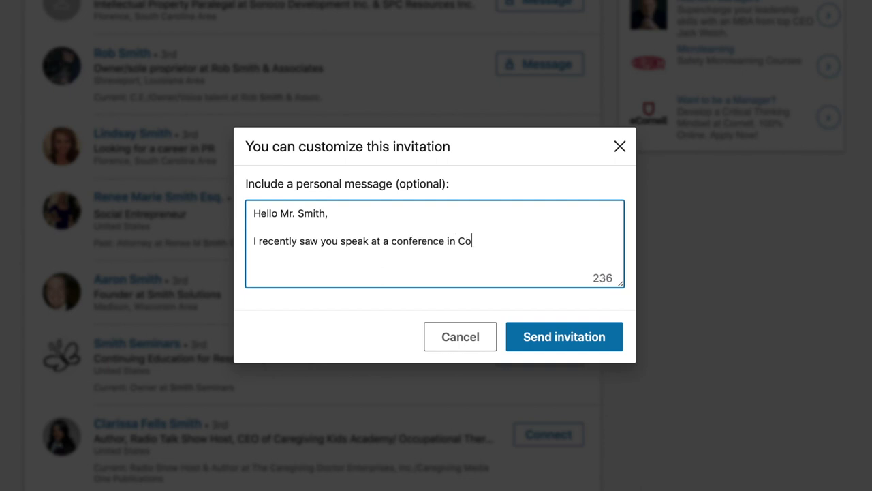
pyautogui.write('lumbia and really enjoyed ')
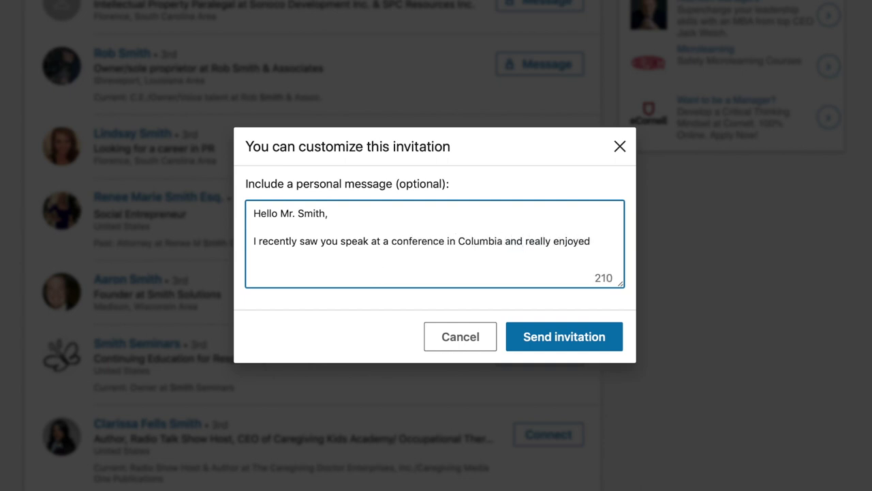
pyautogui.write('hearing about your work in cobra studies')
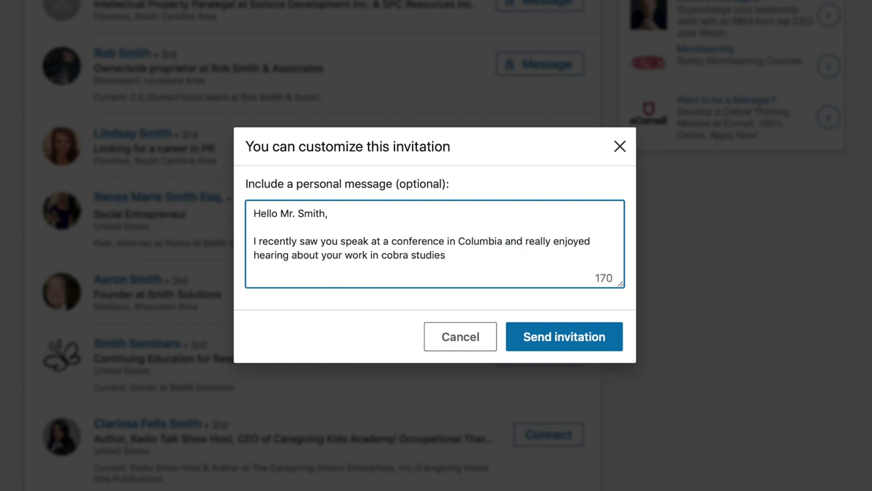
pyautogui.write('. I would love the opp')
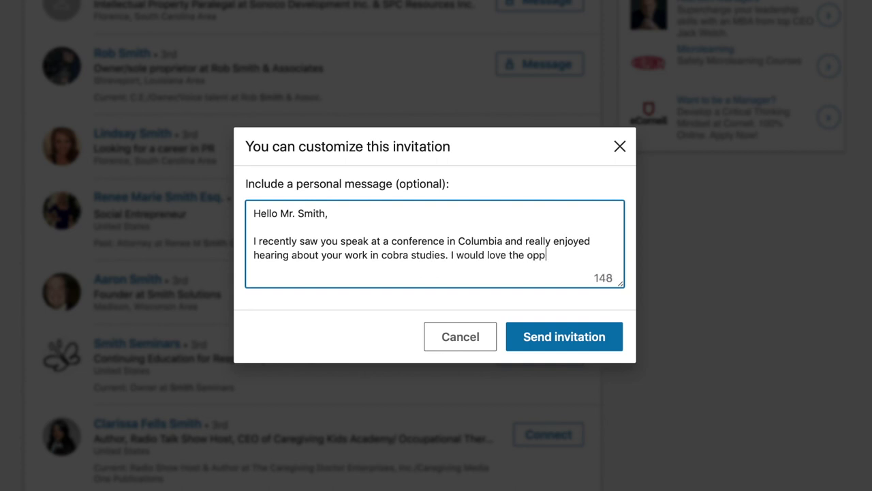
pyautogui.write('ortunity to connect with you here on Linked')
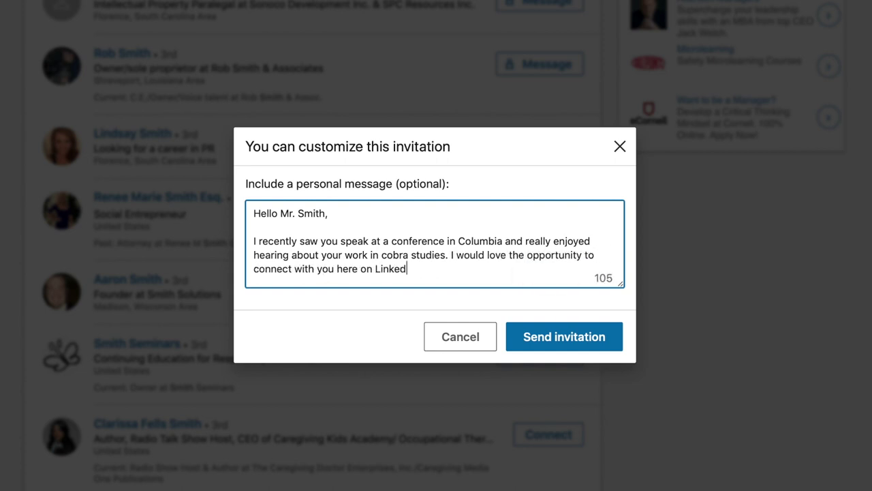
pyautogui.write('In.')
pyautogui.press('Return')
pyautogui.press('Return')
pyautogui.write('-Cheers, Striker Cobra')
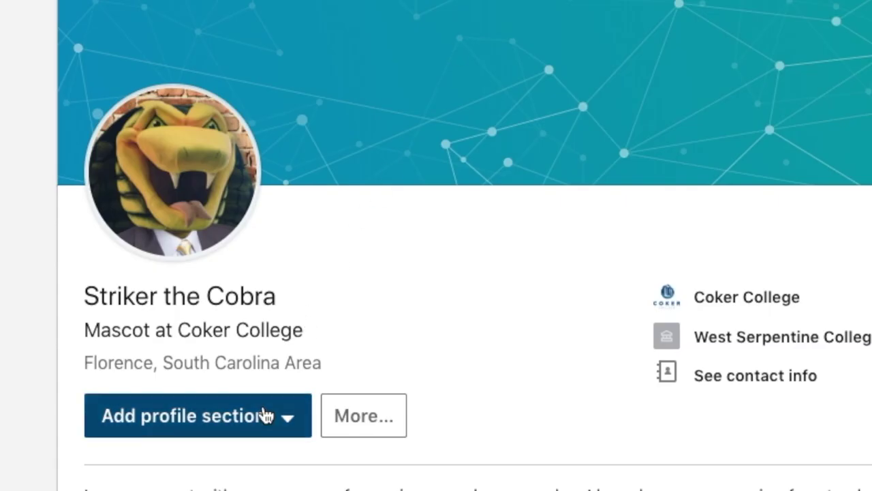
# - Open the Add profile section list and scroll further down the connections list
pyautogui.click(266, 417)
pyautogui.scroll(-2, 384, 475)
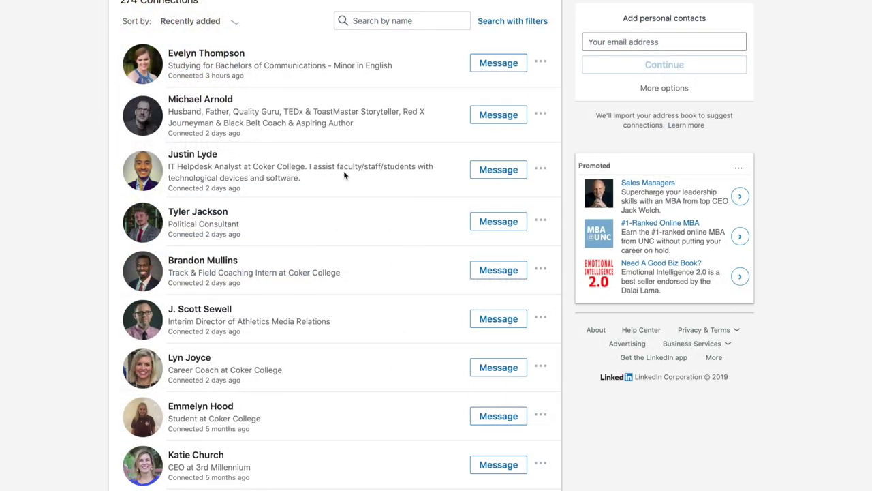
pyautogui.scroll(-2, 343, 170)
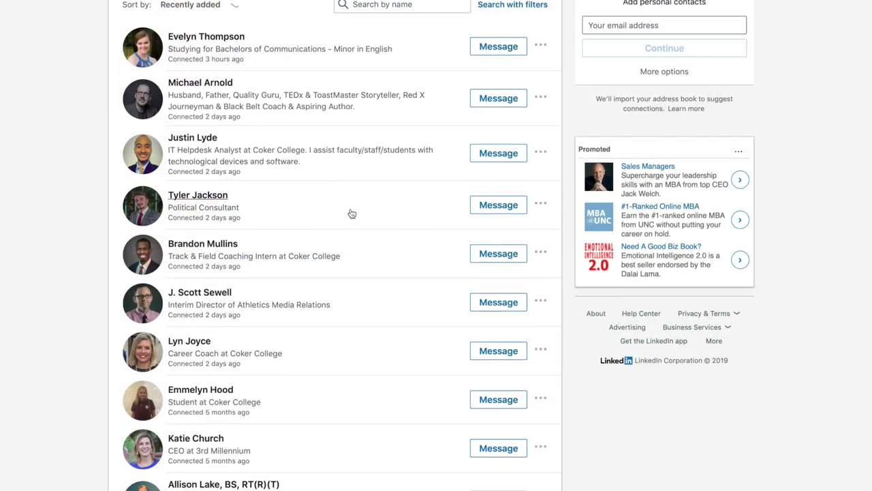
pyautogui.scroll(-2, 360, 220)
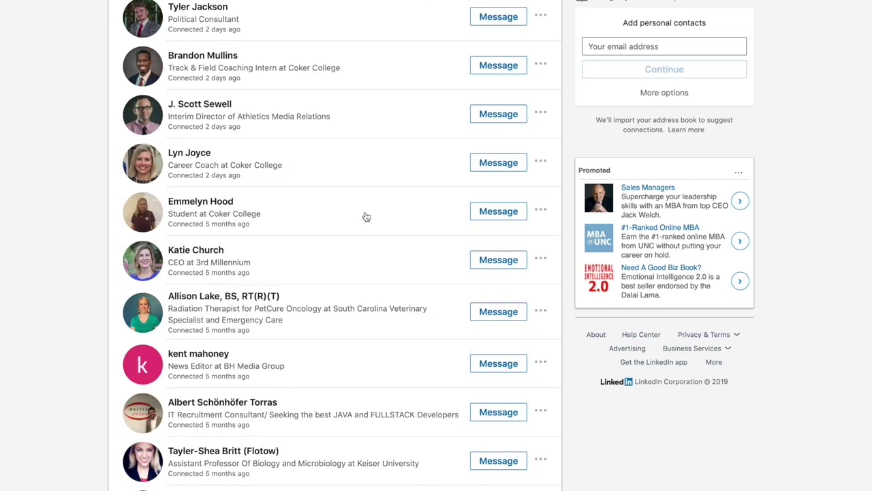
pyautogui.scroll(-3, 364, 216)
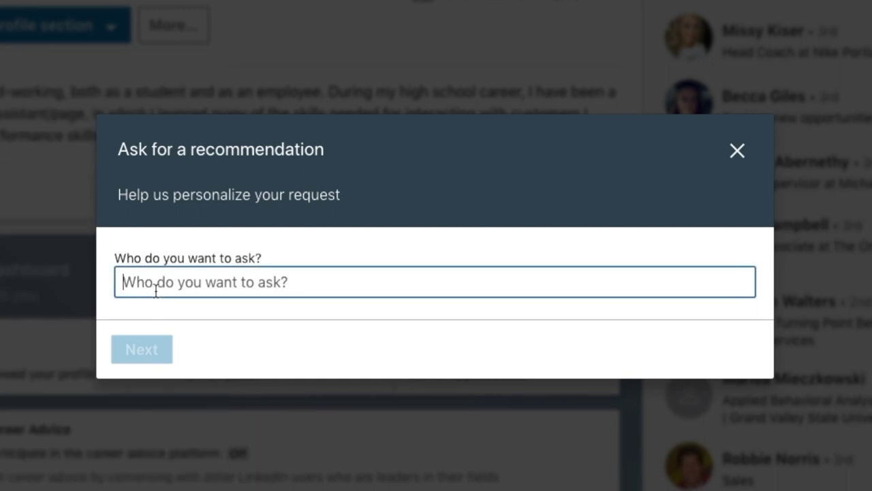
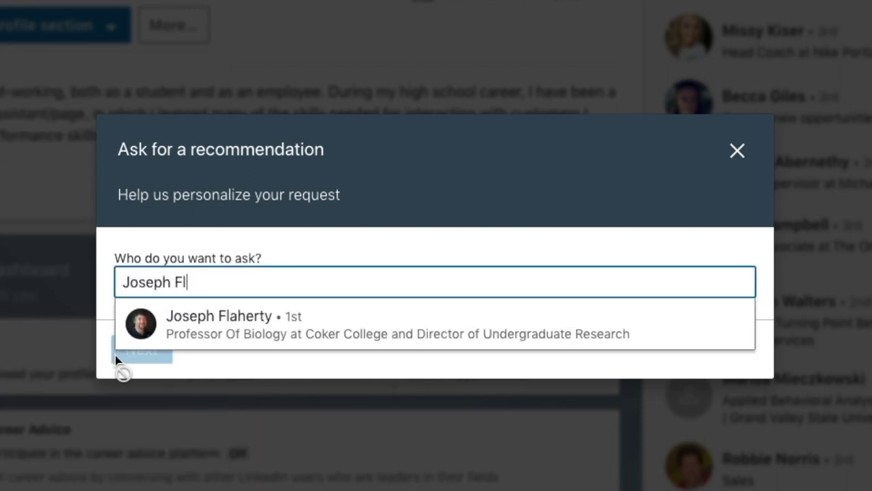
# - Choose the professor, set relationship to taught you, position Student at Coker College (Bachelor's degree)
pyautogui.click(247, 321)
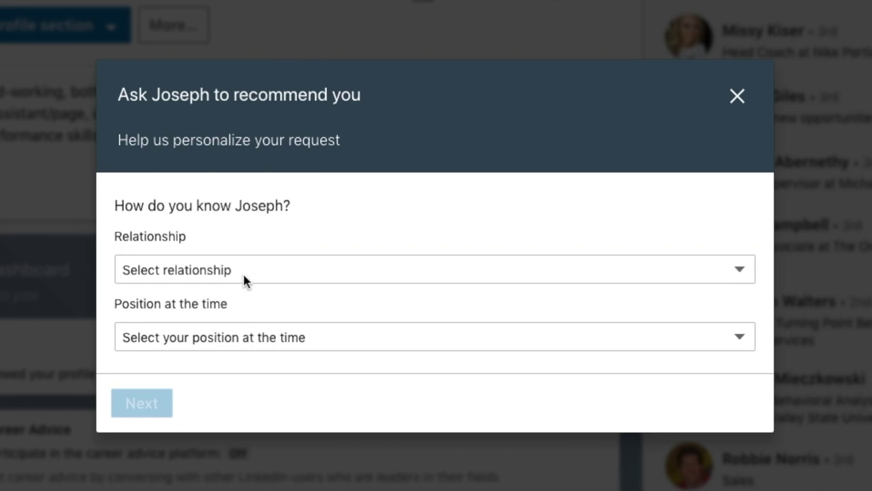
pyautogui.click(249, 273)
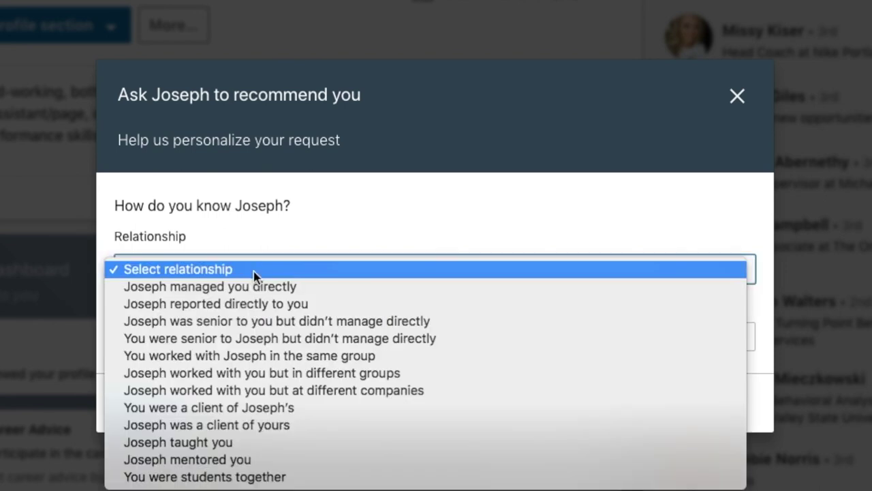
pyautogui.click(271, 444)
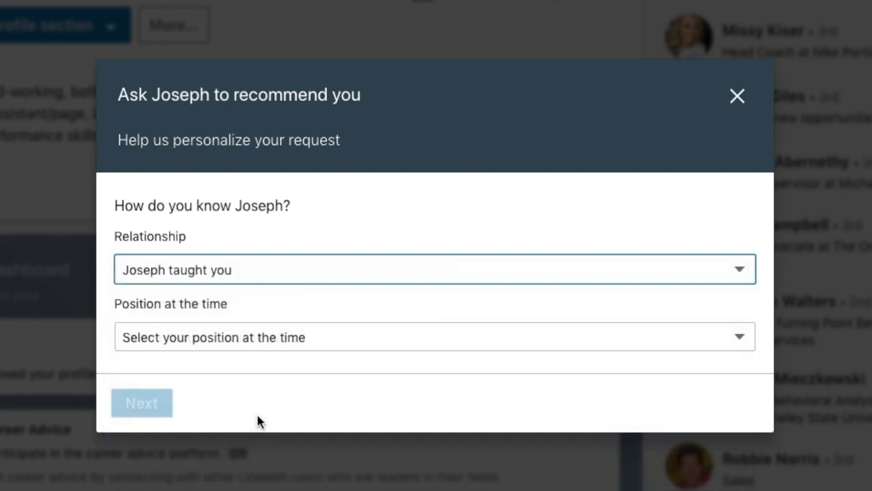
pyautogui.click(245, 343)
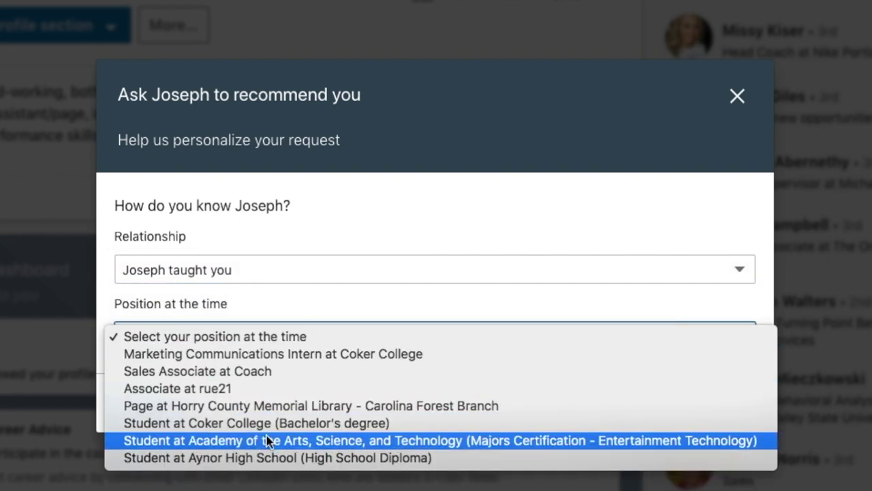
pyautogui.click(325, 424)
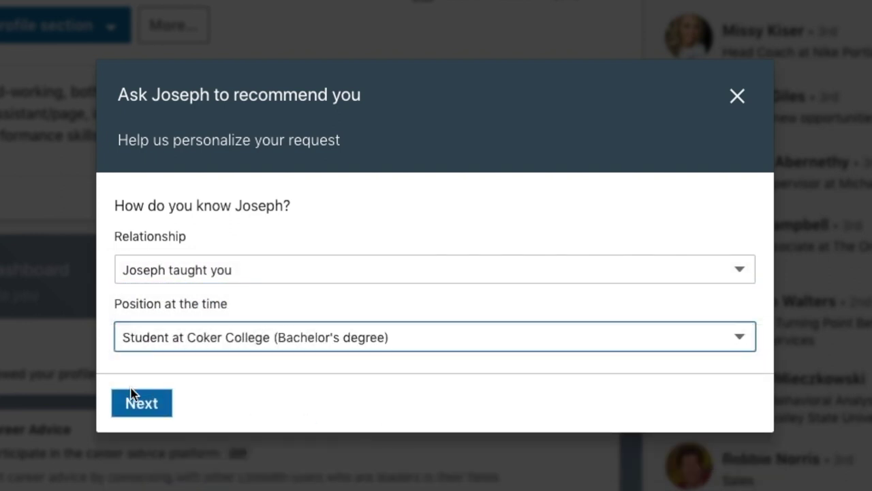
pyautogui.click(140, 405)
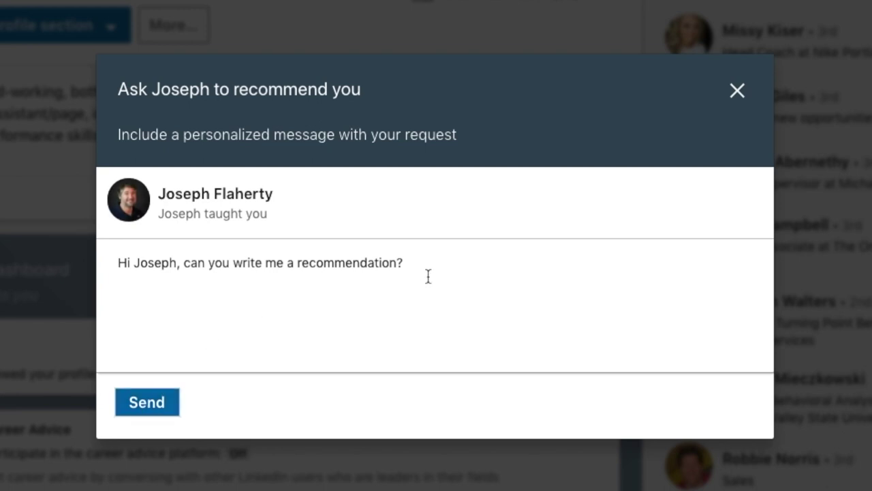
# - Greet the professor by surname, mention the new Marketing and Communication Department position, and send
pyautogui.click(131, 263)
pyautogui.write('Professor')
pyautogui.press('Delete')
pyautogui.press('Delete')
pyautogui.press('Delete')
pyautogui.press('Delete')
pyautogui.press('Delete')
pyautogui.press('Delete')
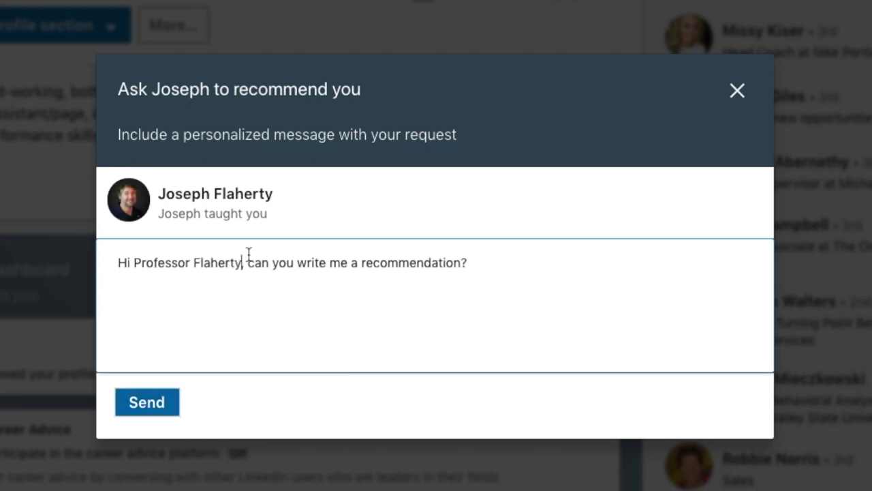
pyautogui.hotkey('shift', 'End')
pyautogui.write(", I've recently been chosen for a position in the Marketing")
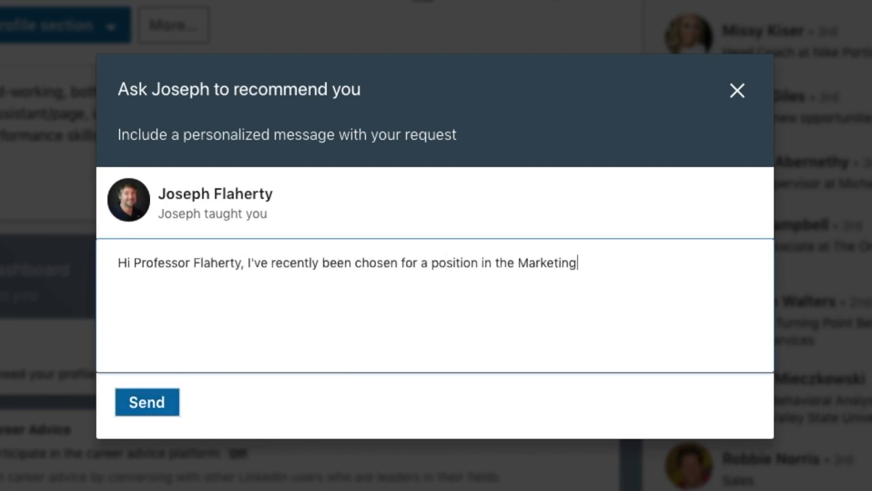
pyautogui.write(' and Communication Department at Coker College! I was wondering if you could write a recommendation for me?')
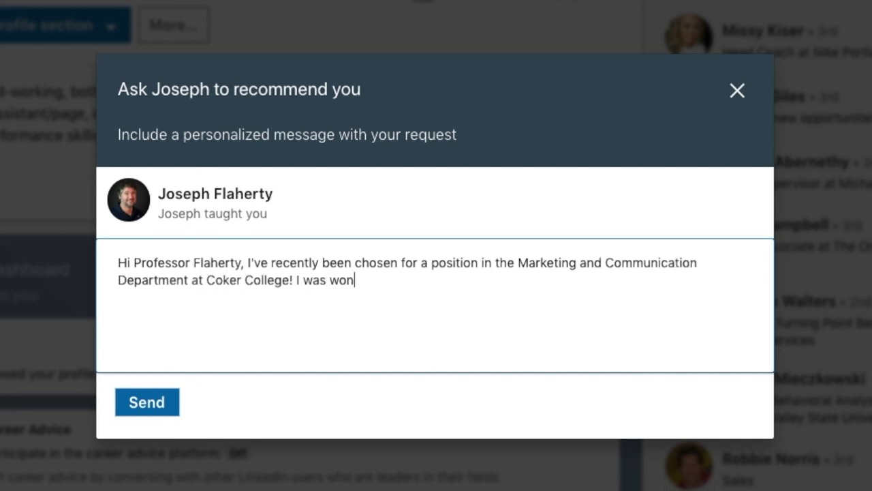
pyautogui.click(146, 403)
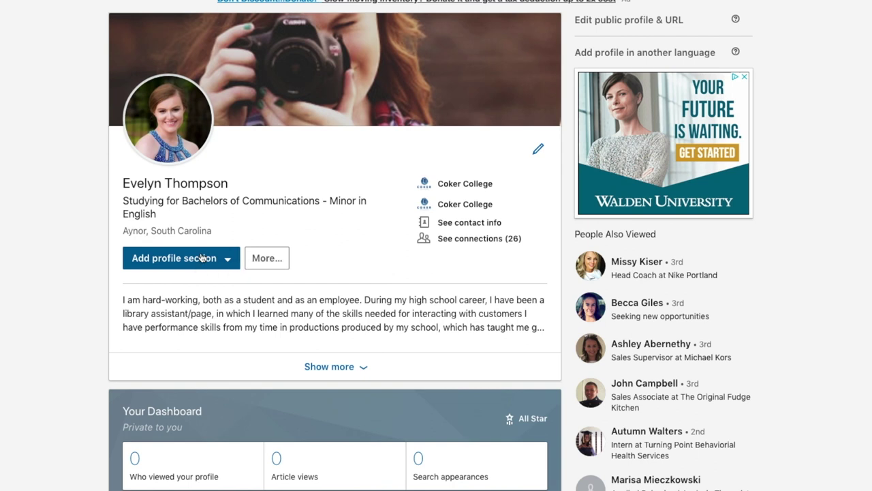
# - From Add profile section, expand Additional information and choose Request a Recommendation
pyautogui.click(202, 257)
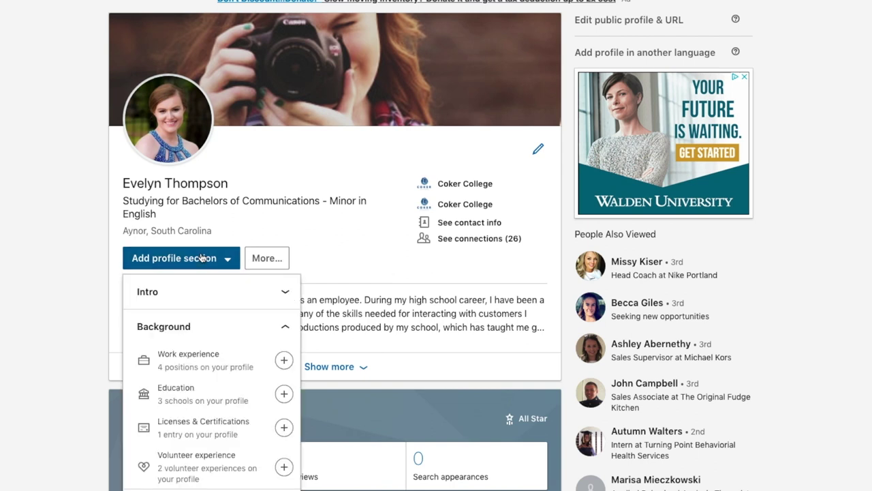
pyautogui.scroll(-2, 204, 437)
pyautogui.scroll(-2, 217, 451)
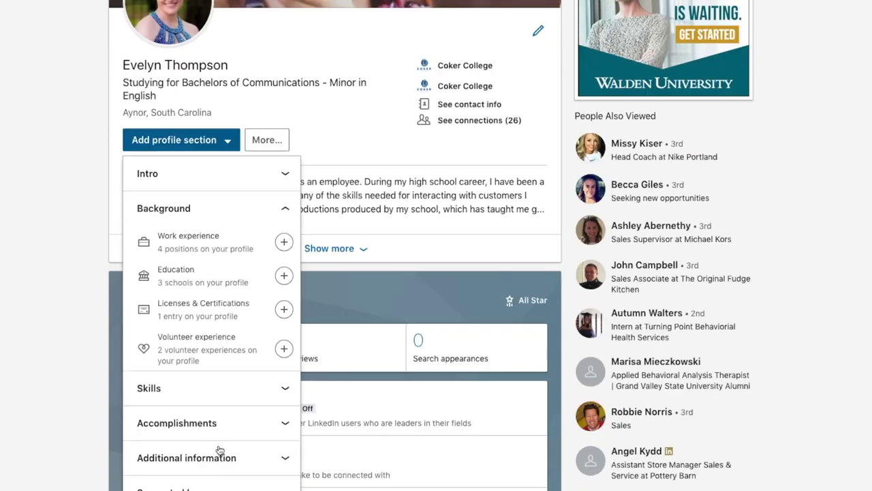
pyautogui.click(227, 456)
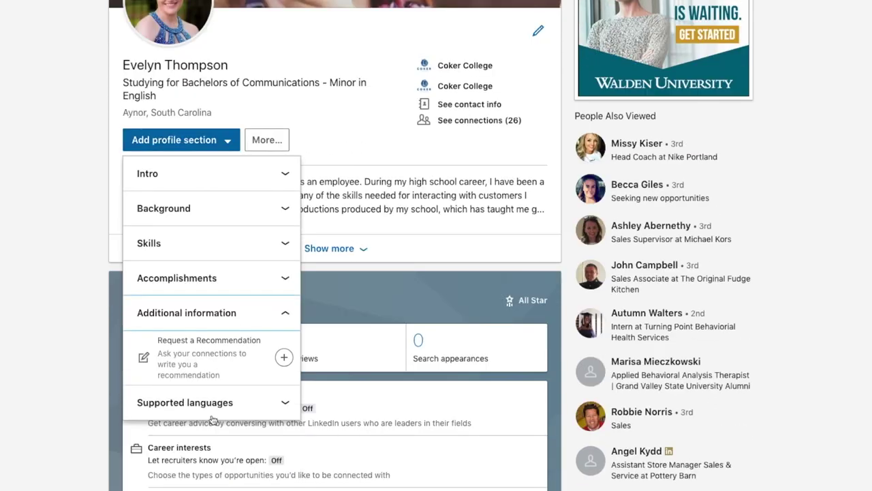
pyautogui.click(201, 369)
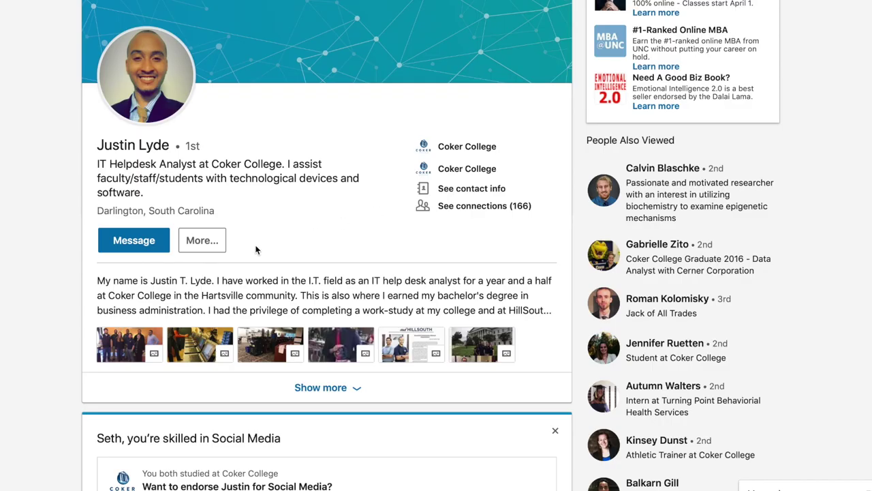
# - Begin a recommendation for the connection using More... > Recommend on their profile
pyautogui.click(204, 243)
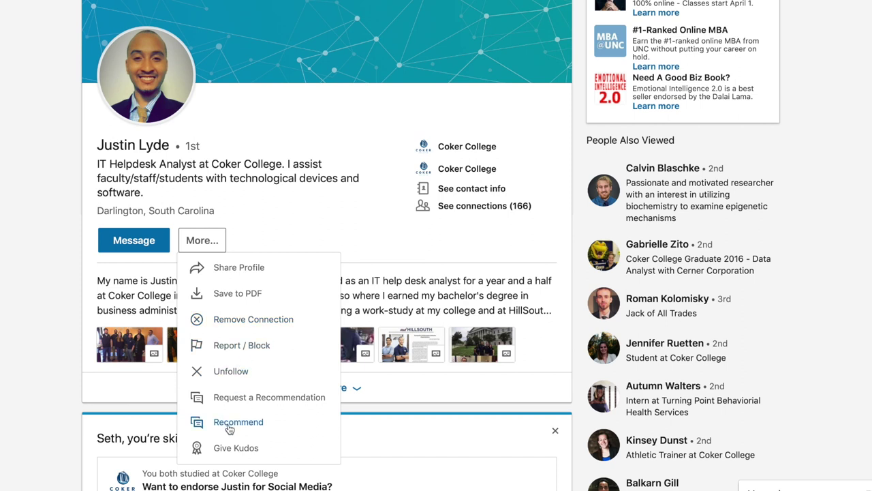
pyautogui.click(276, 424)
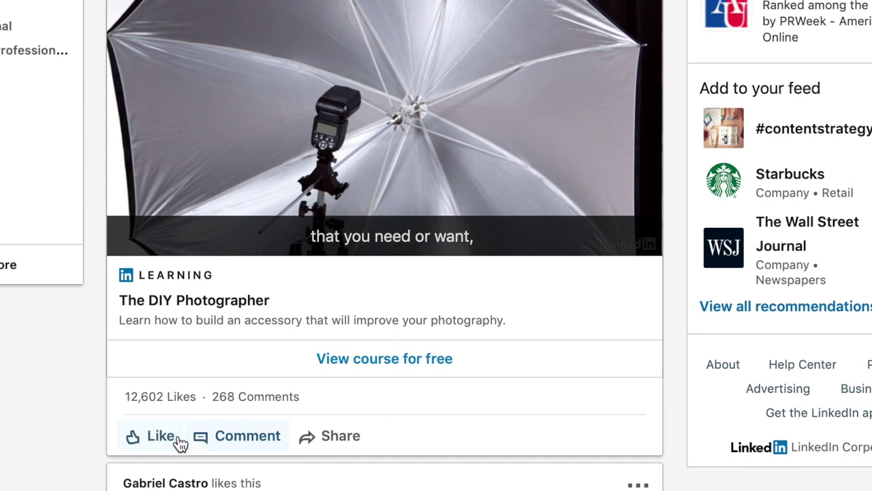
# - Like The DIY Photographer course post and share the Coker College post
pyautogui.click(179, 443)
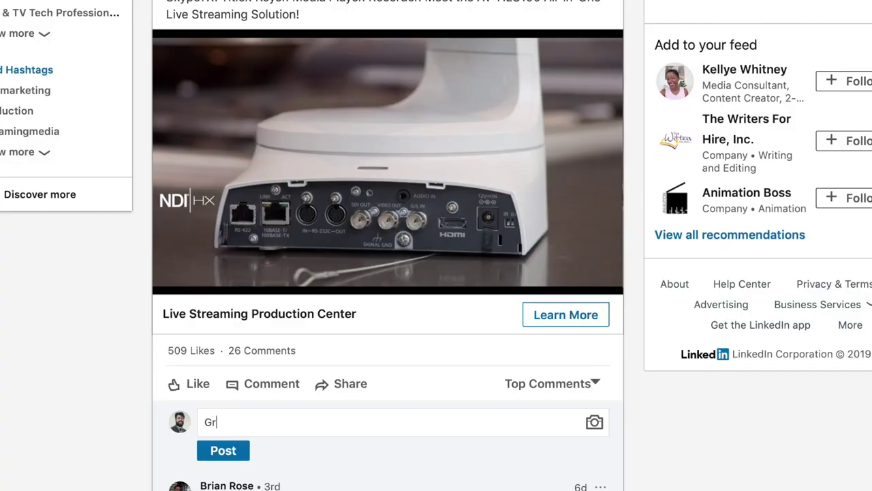
pyautogui.write('eat')
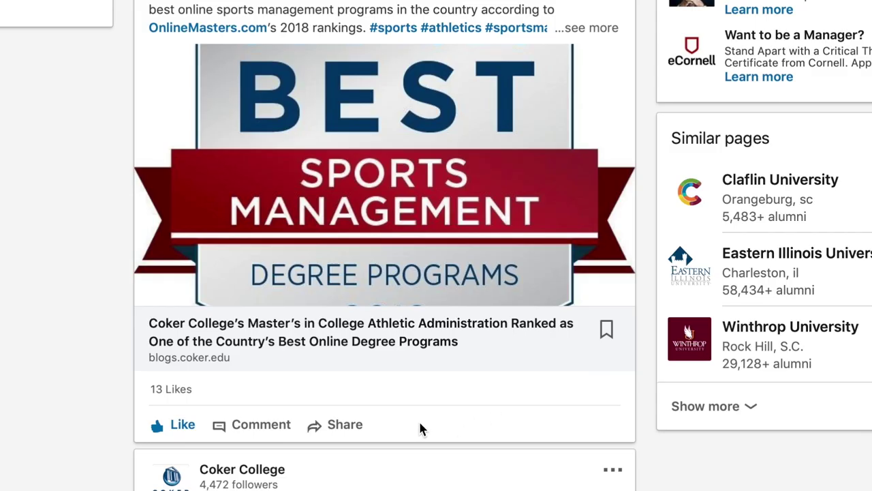
pyautogui.click(357, 426)
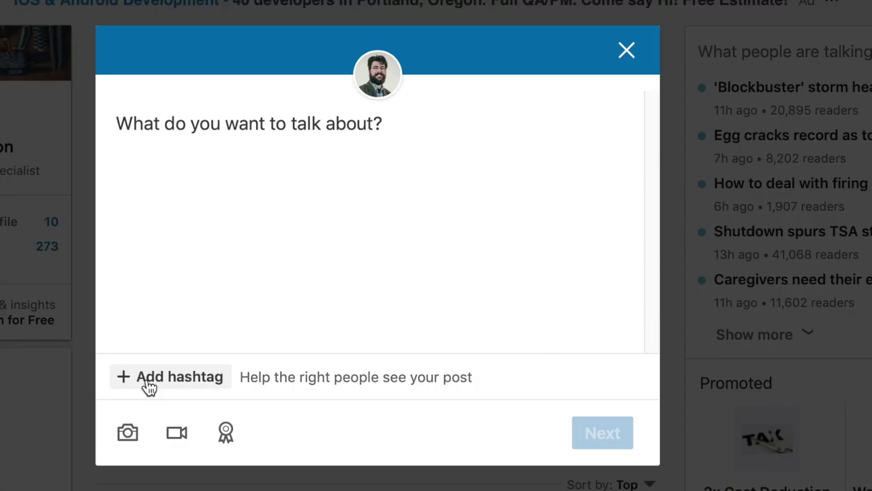
# - Tag a new post with #videoproduction and write the comment 'One job plz.'
pyautogui.click(144, 383)
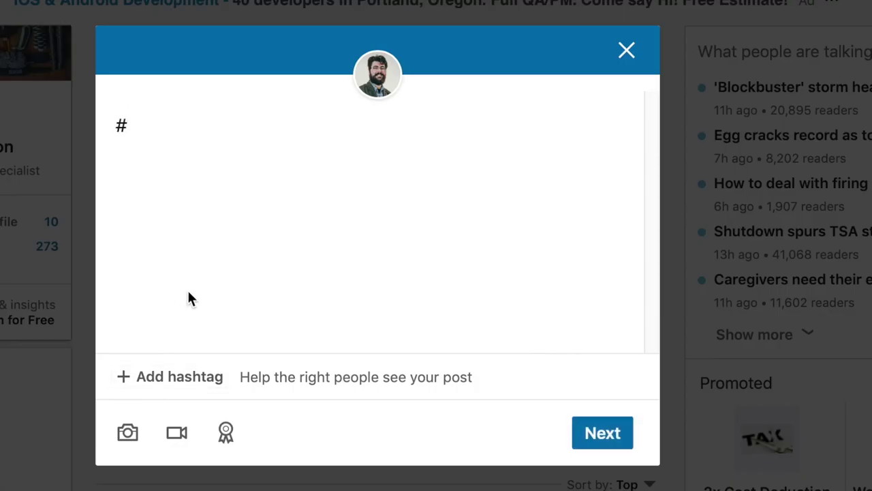
pyautogui.write('videoproduction')
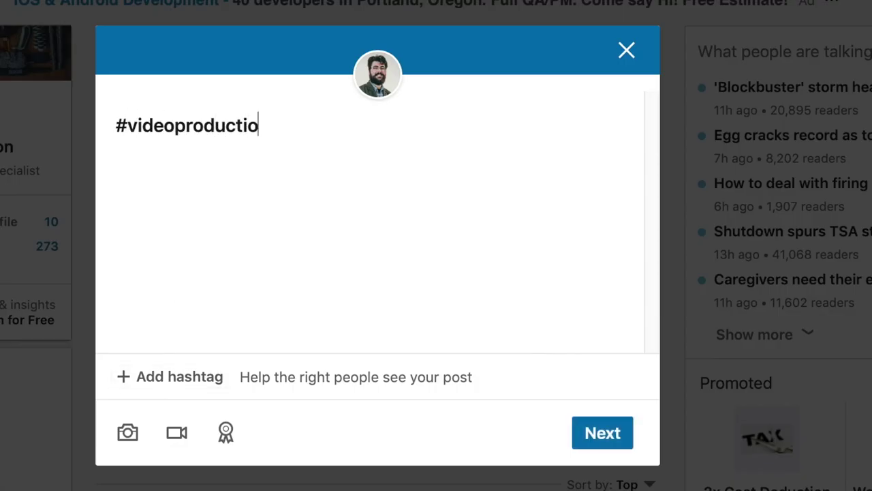
pyautogui.click(193, 226)
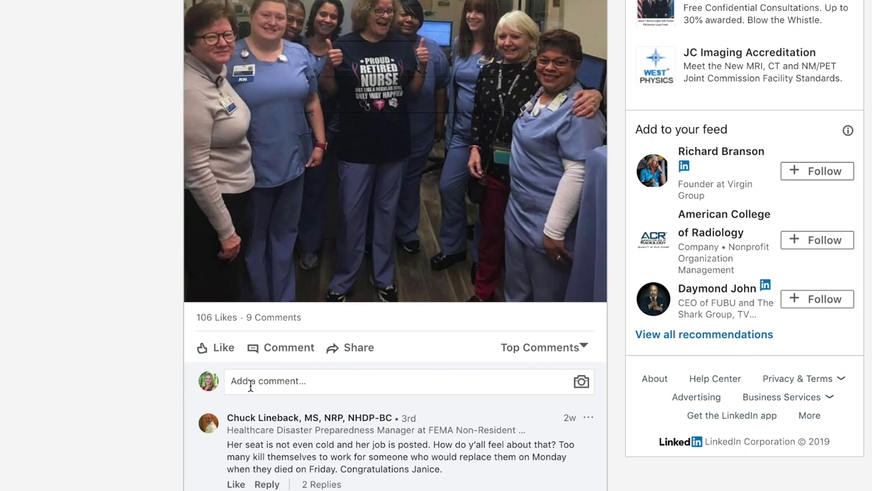
pyautogui.write('o')
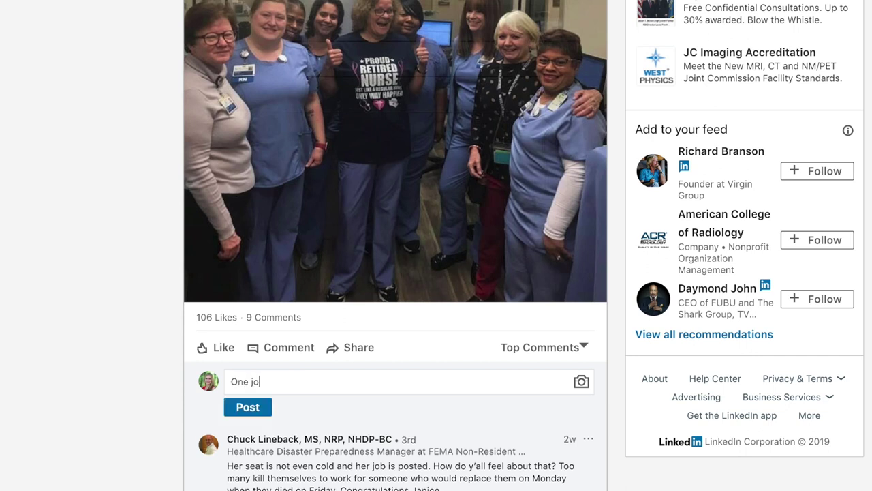
pyautogui.write('ne job')
pyautogui.write(' plz.')
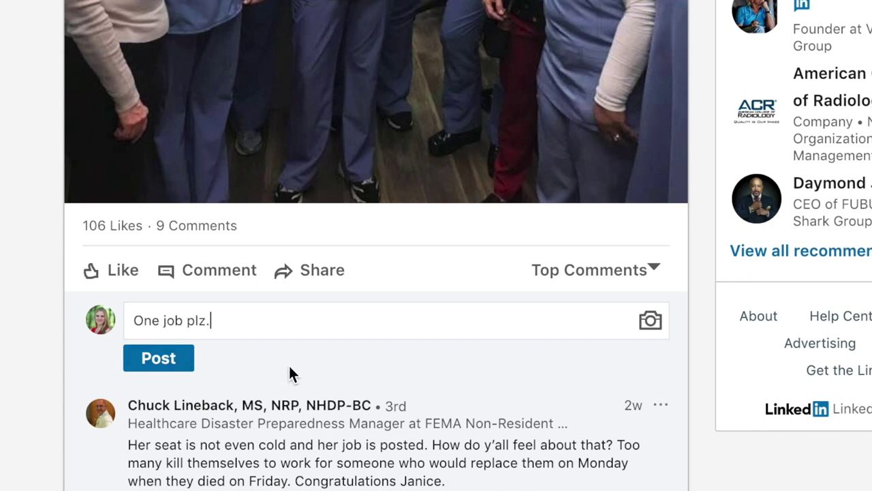
pyautogui.moveTo(217, 322); pyautogui.dragTo(101, 298)
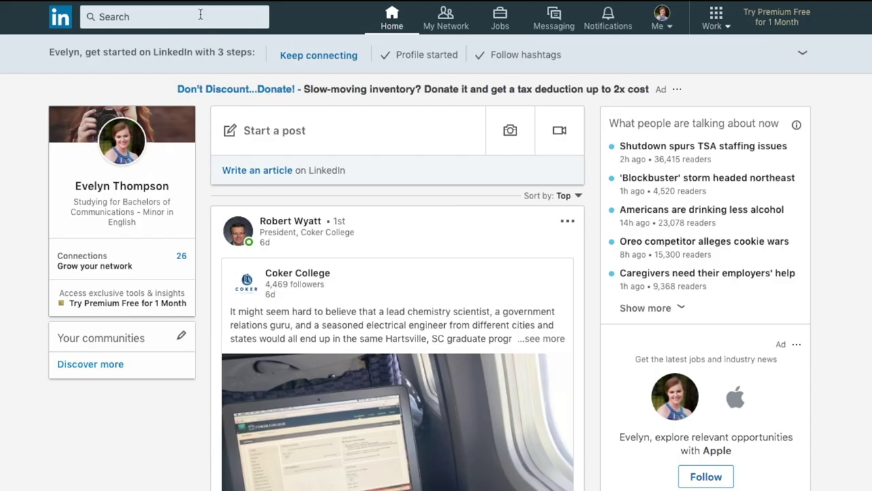
# - Go to Jobs and scroll down to the suggested companies where you know someone
pyautogui.click(500, 26)
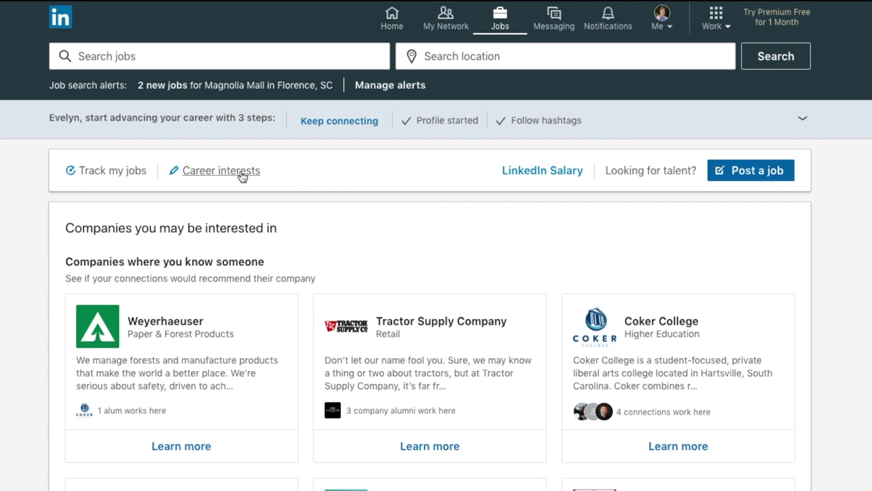
pyautogui.scroll(-2, 506, 231)
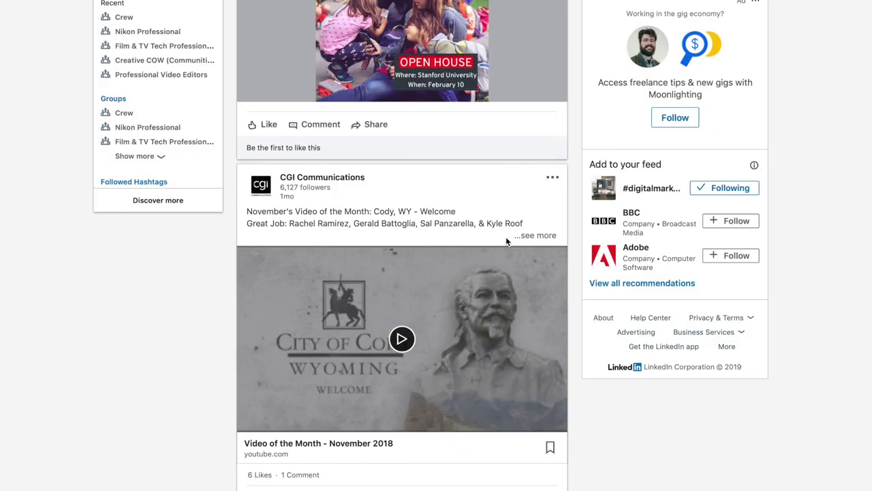
# - Like the HighEdWeb 2019 Regional Conference – Southeast post in the feed, bringing it to 4 likes
pyautogui.scroll(-5, 505, 242)
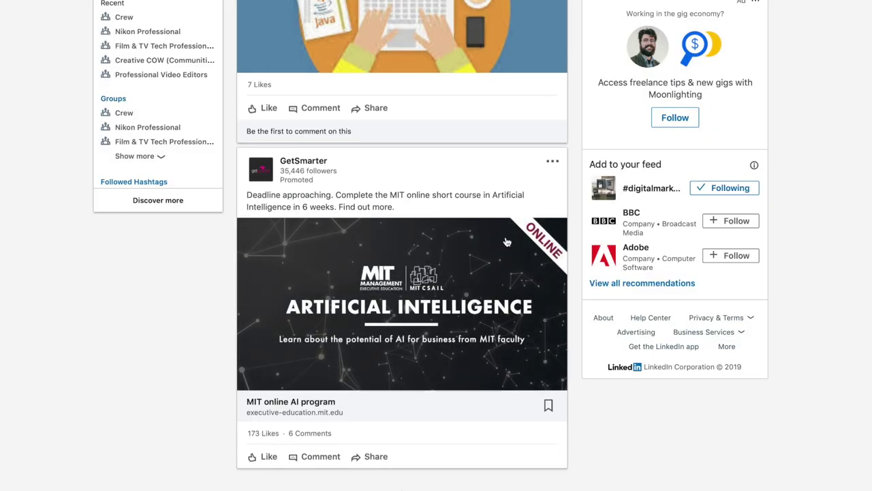
pyautogui.scroll(-10, 336, 241)
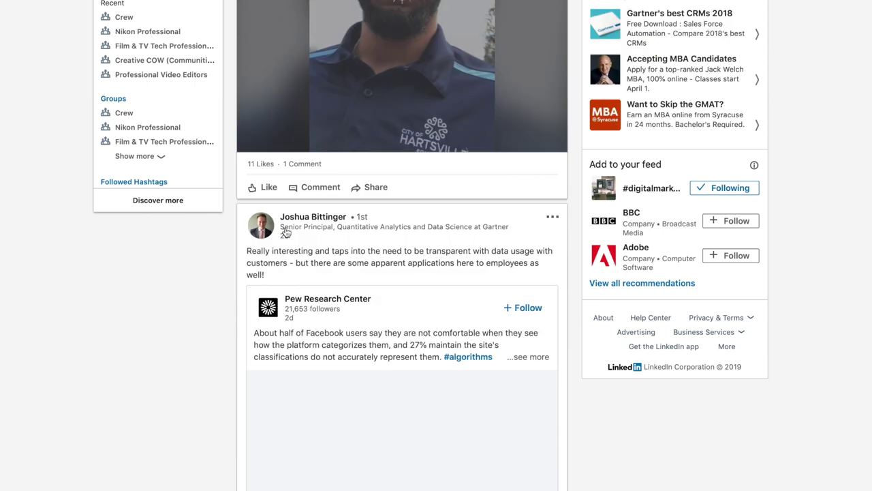
pyautogui.scroll(-15, 497, 250)
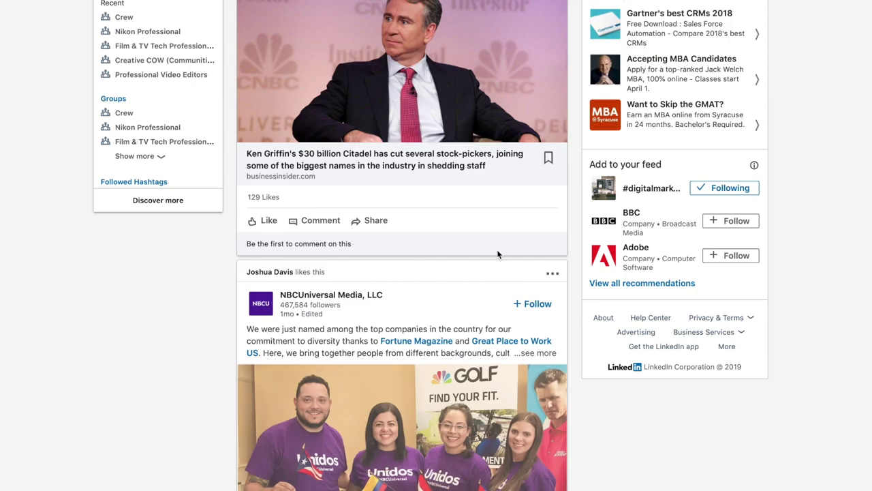
pyautogui.scroll(-8, 297, 239)
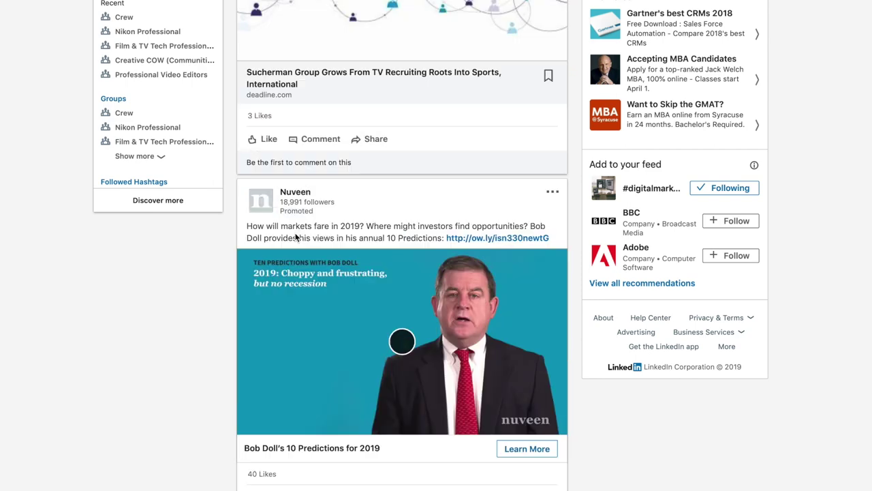
pyautogui.scroll(-10, 382, 245)
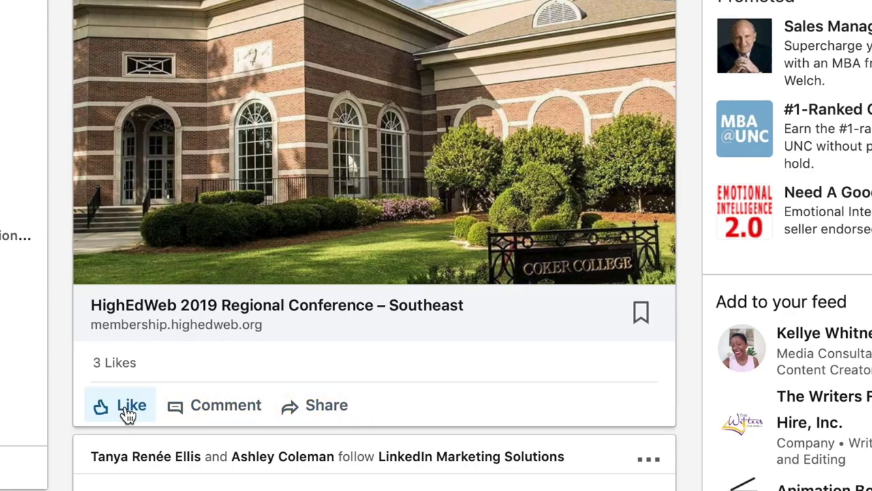
pyautogui.click(127, 413)
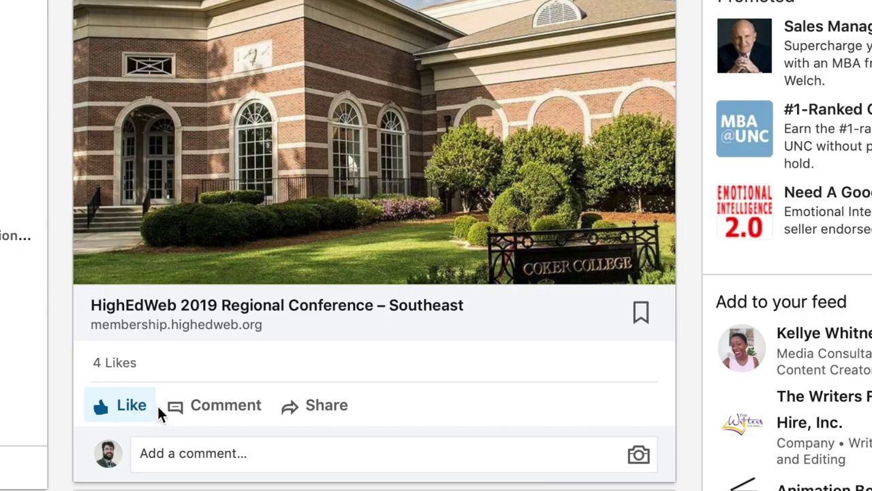
pyautogui.scroll(-5, 529, 265)
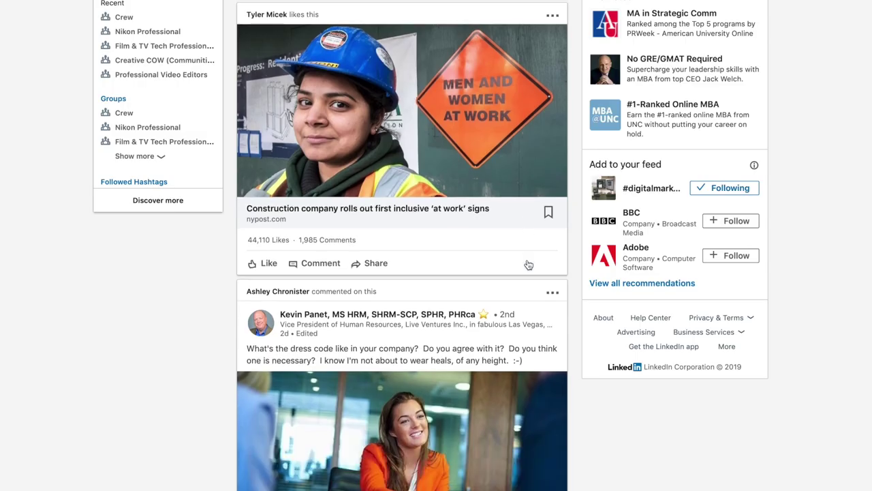
pyautogui.scroll(-3, 529, 264)
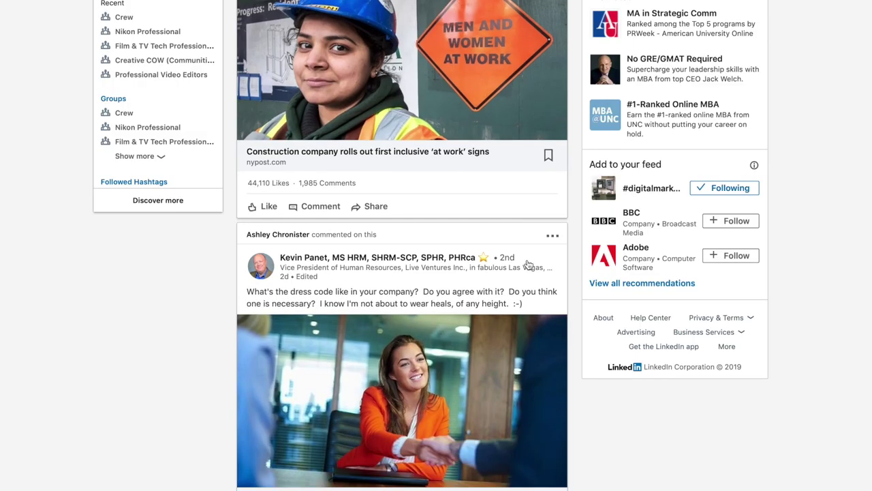
pyautogui.scroll(-10, 528, 264)
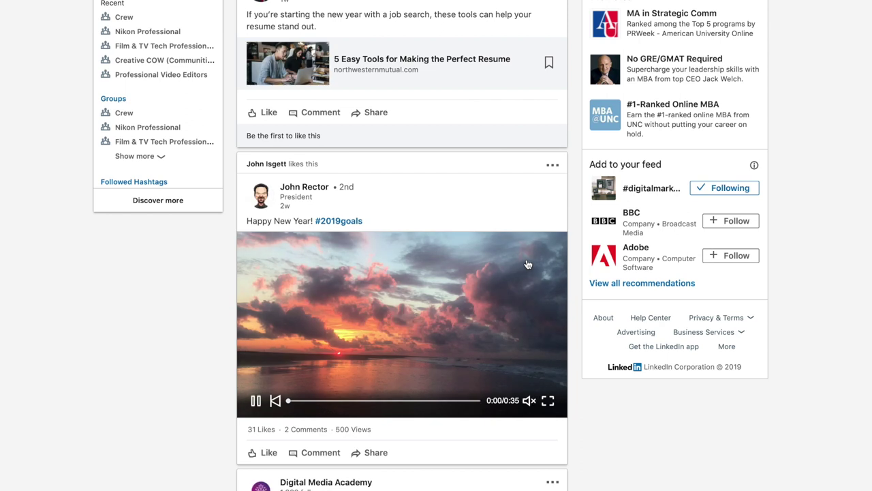
pyautogui.scroll(-2, 527, 265)
pyautogui.scroll(-1, 528, 264)
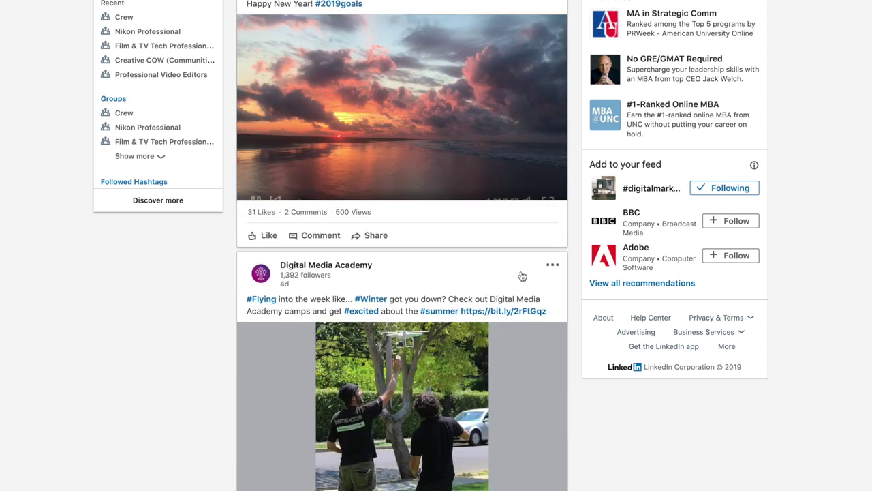
pyautogui.scroll(-6, 520, 274)
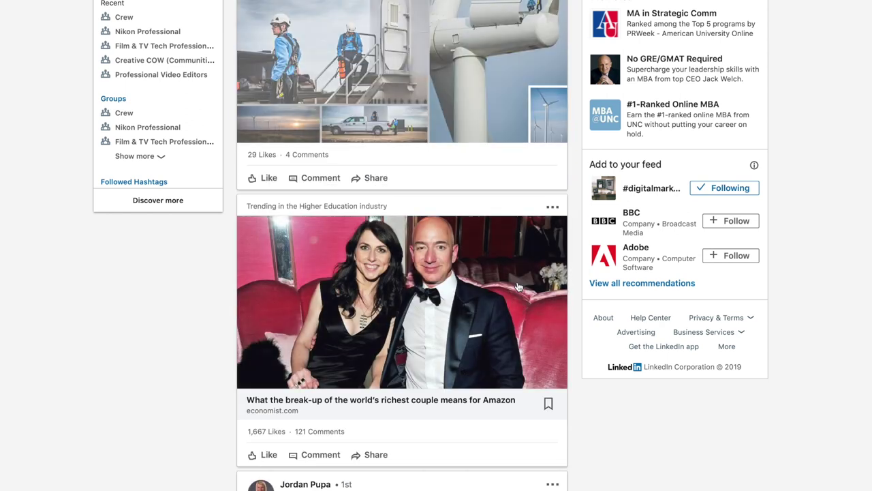
pyautogui.scroll(-4, 518, 287)
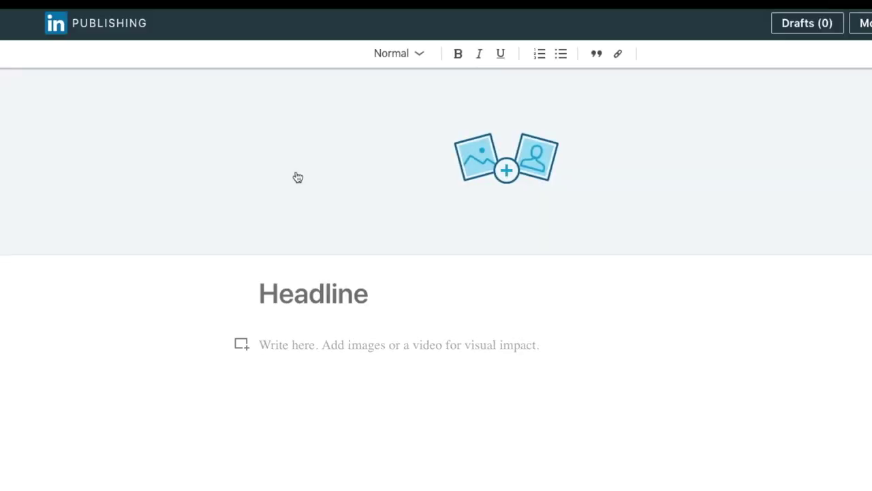
# - Place the cursor in the new article's Headline field, then in its body
pyautogui.click(370, 298)
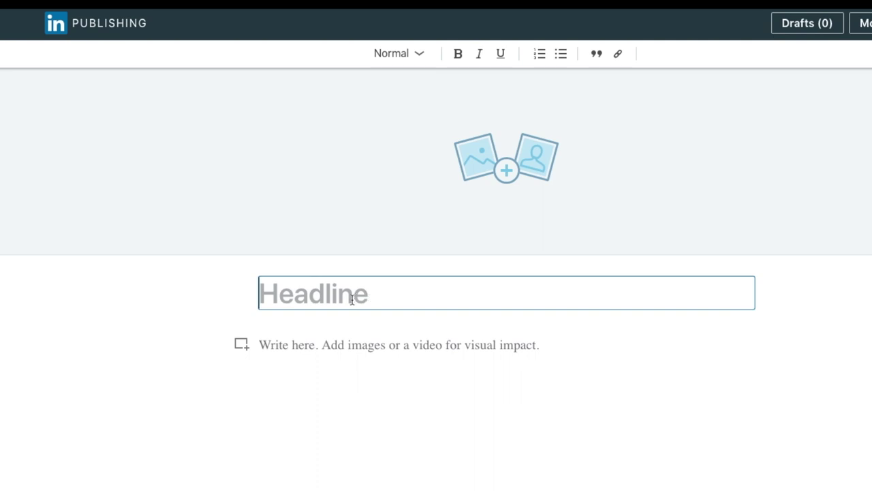
pyautogui.click(448, 358)
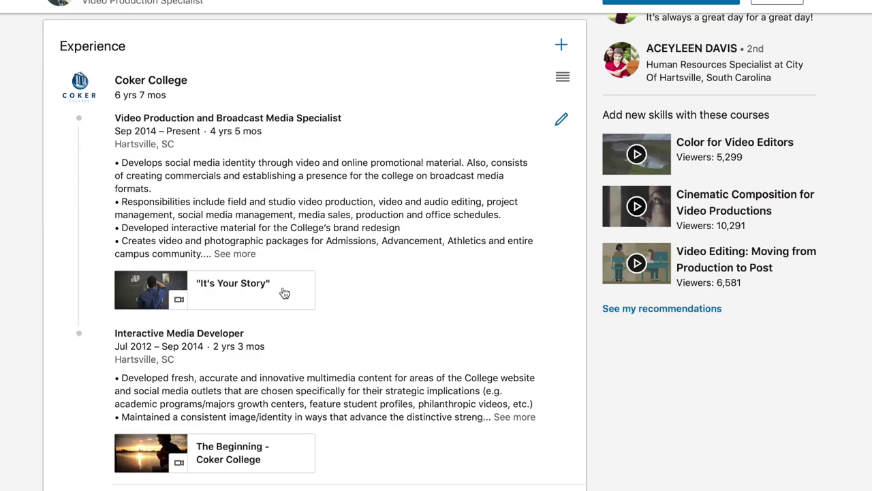
# - Add a Projects section with a YouTube link to the Coker College role, described as 'Documentary'
pyautogui.scroll(-9, 276, 446)
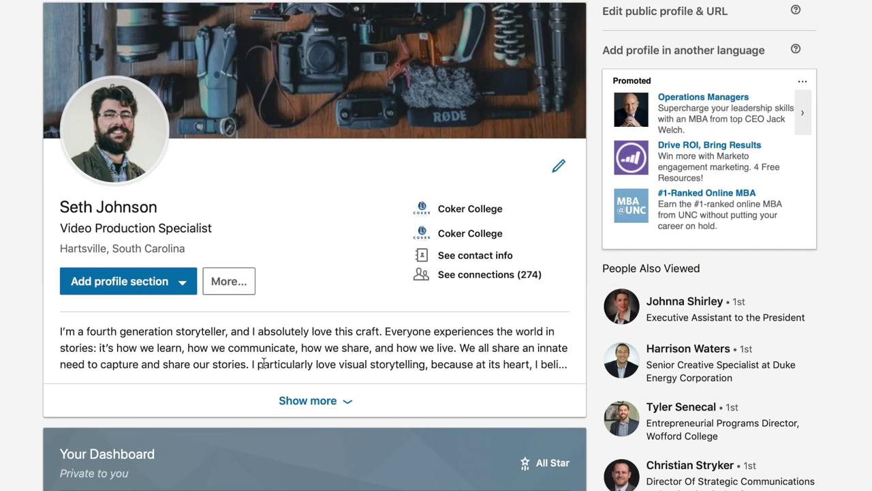
pyautogui.click(170, 282)
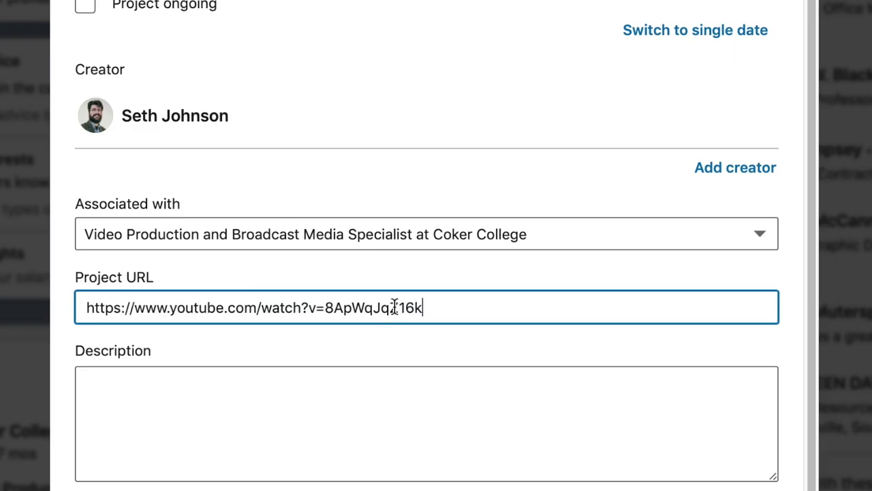
pyautogui.click(393, 386)
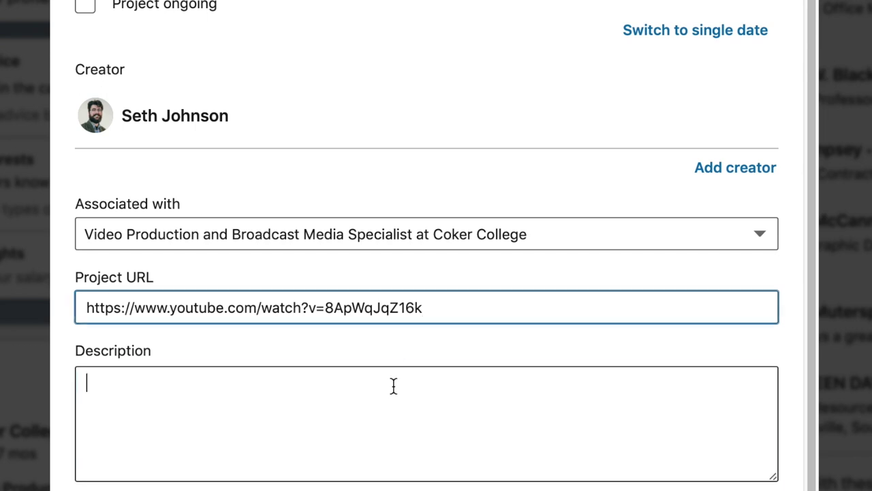
pyautogui.write('Documentary')
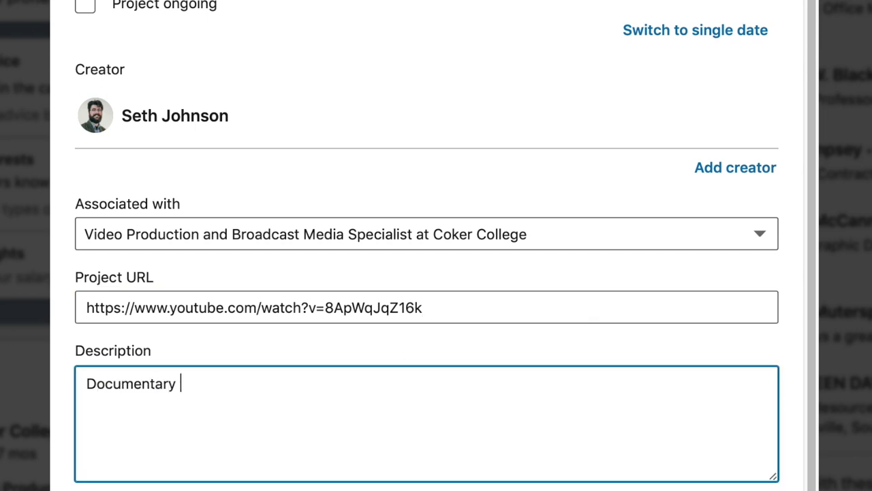